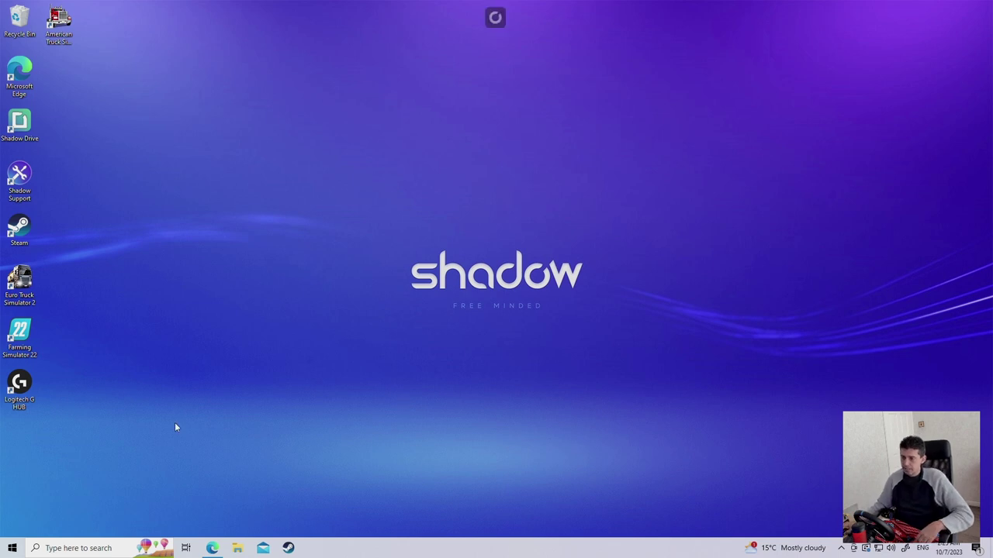
Open the Euro Truck Simulator 2 folder inside Documents in File Explorer
click(237, 547)
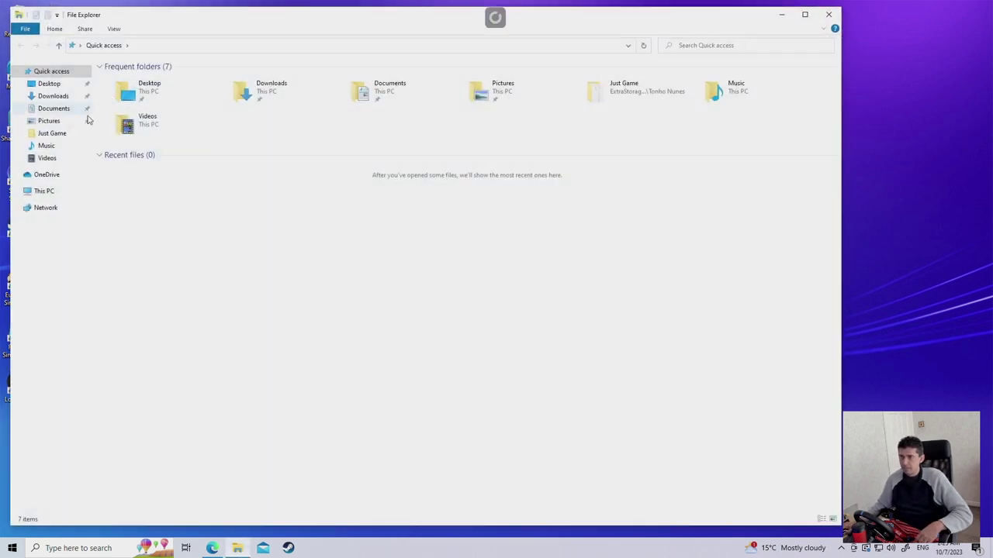
click(365, 98)
double_click(365, 99)
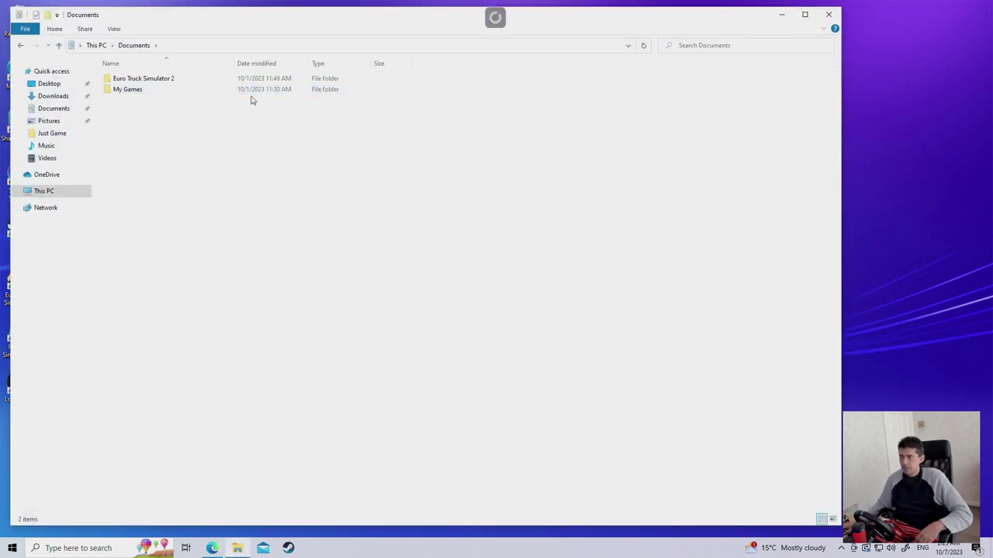
double_click(125, 78)
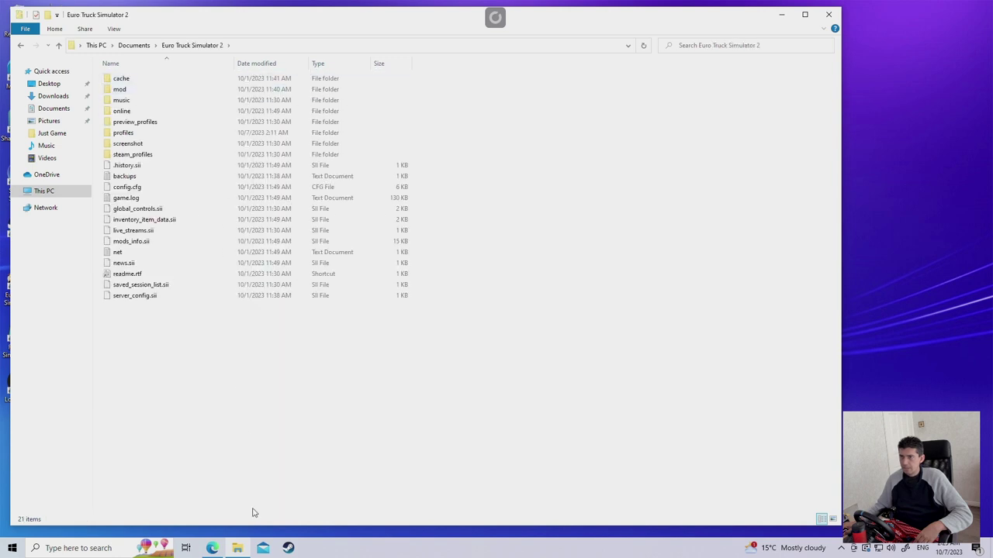
Check the contents of the profiles, mod and screenshot subfolders, returning to the Euro Truck Simulator 2 folder
double_click(147, 134)
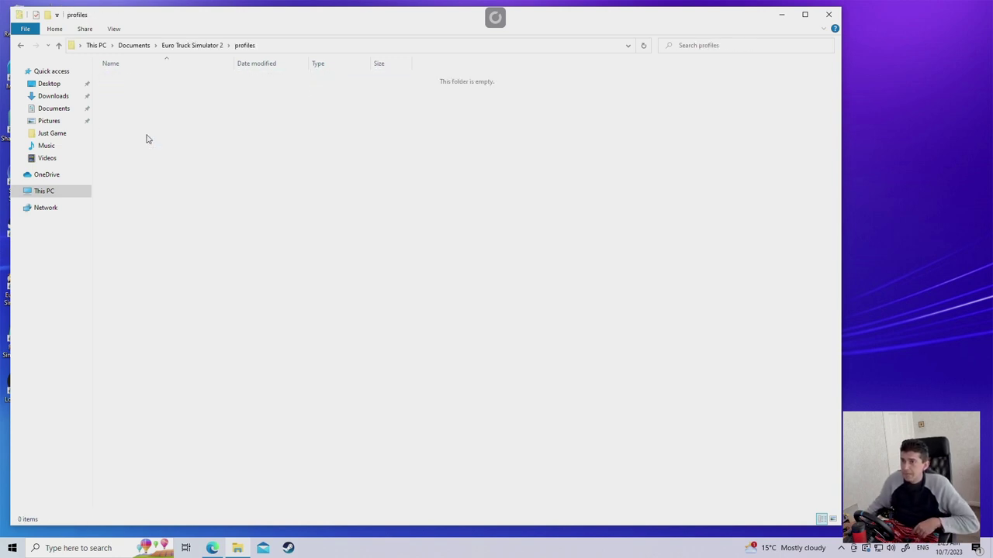
click(58, 45)
double_click(132, 95)
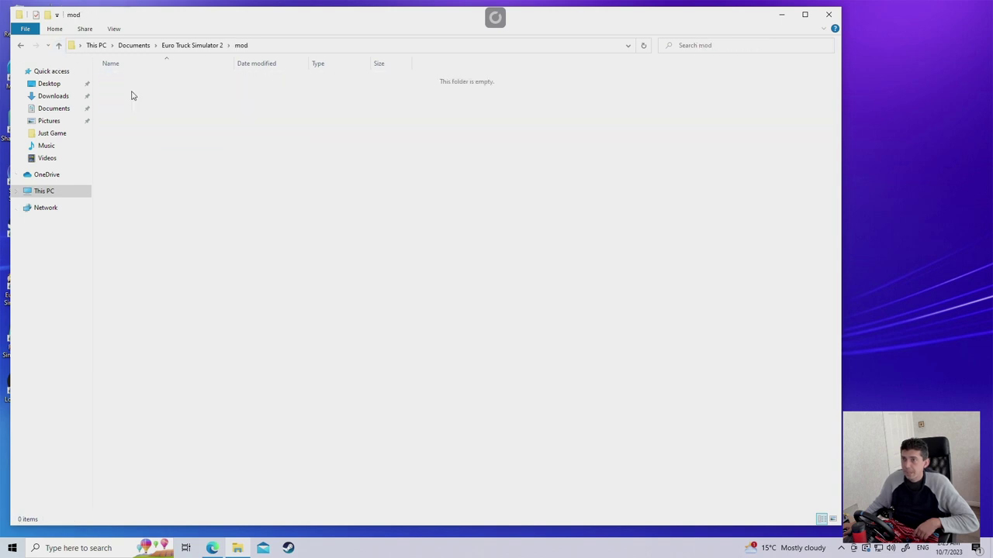
click(59, 47)
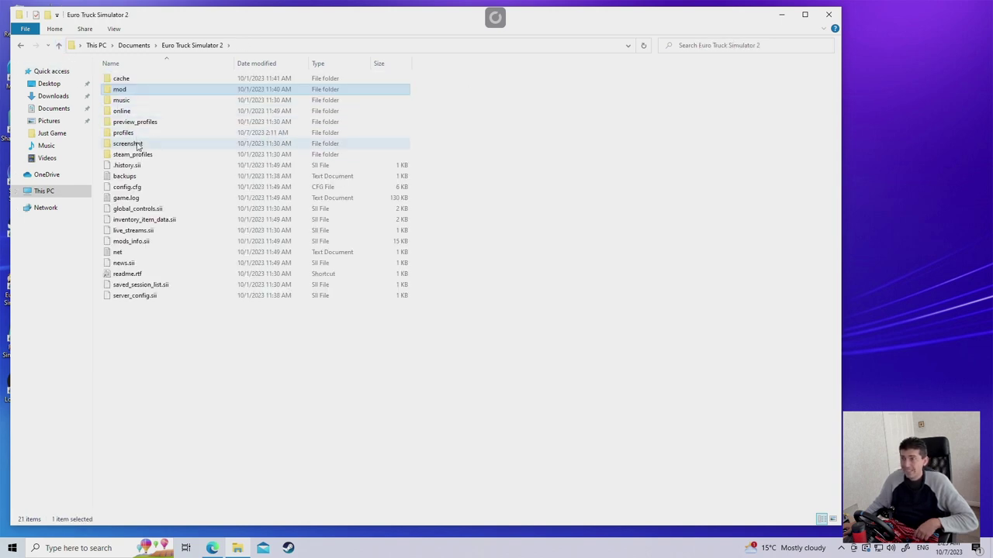
double_click(135, 145)
click(59, 45)
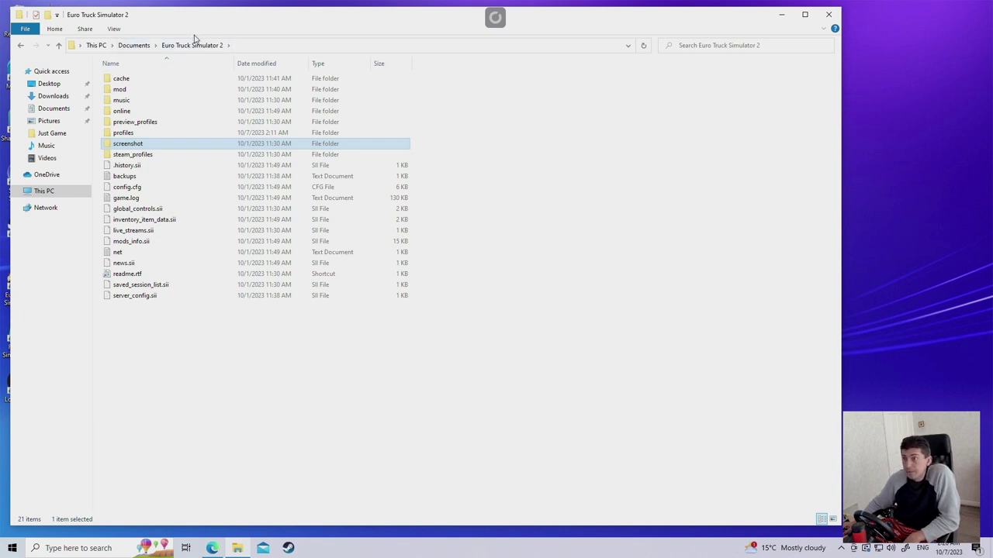
Open config.cfg with Notepad as the default app for .cfg files and enlarge its window to nearly fill the screen's height
click(131, 189)
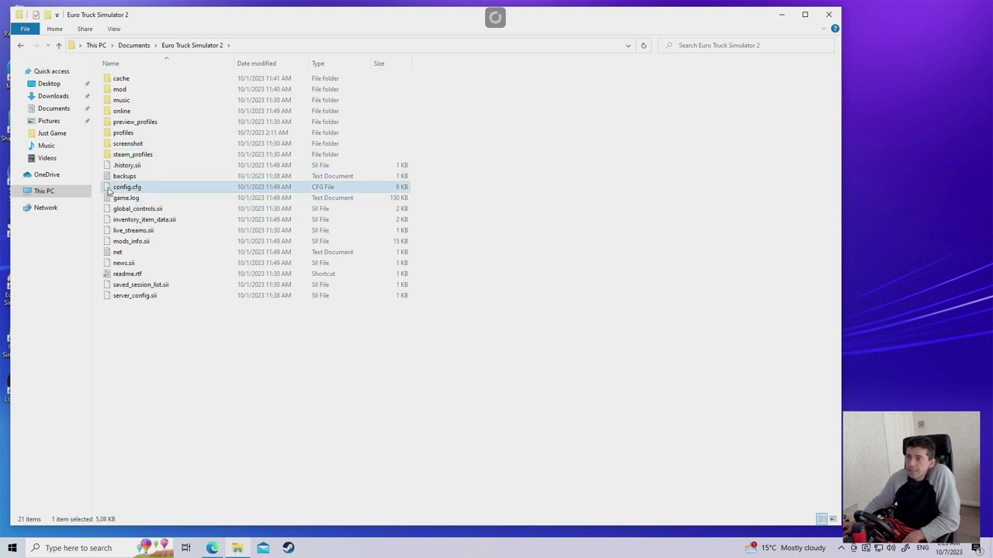
double_click(151, 192)
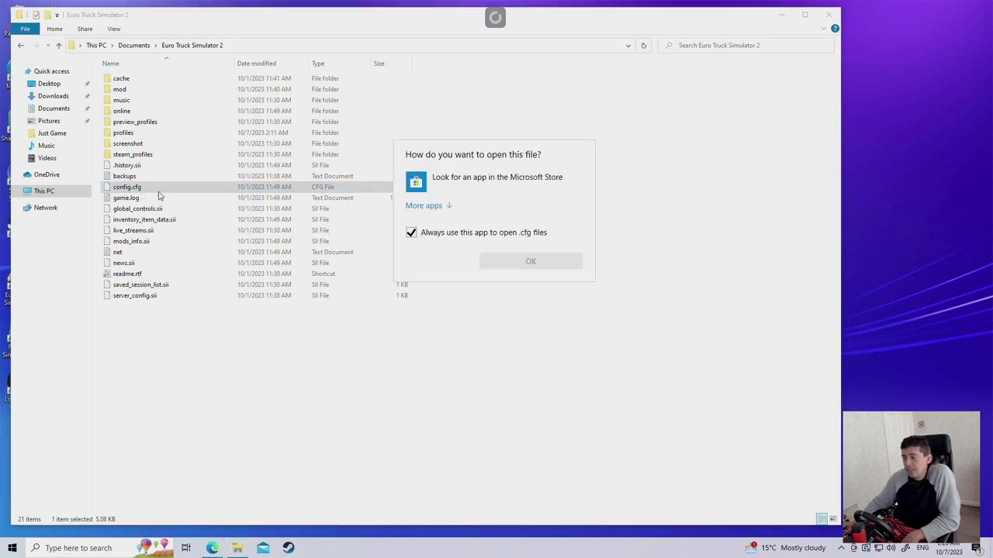
click(414, 211)
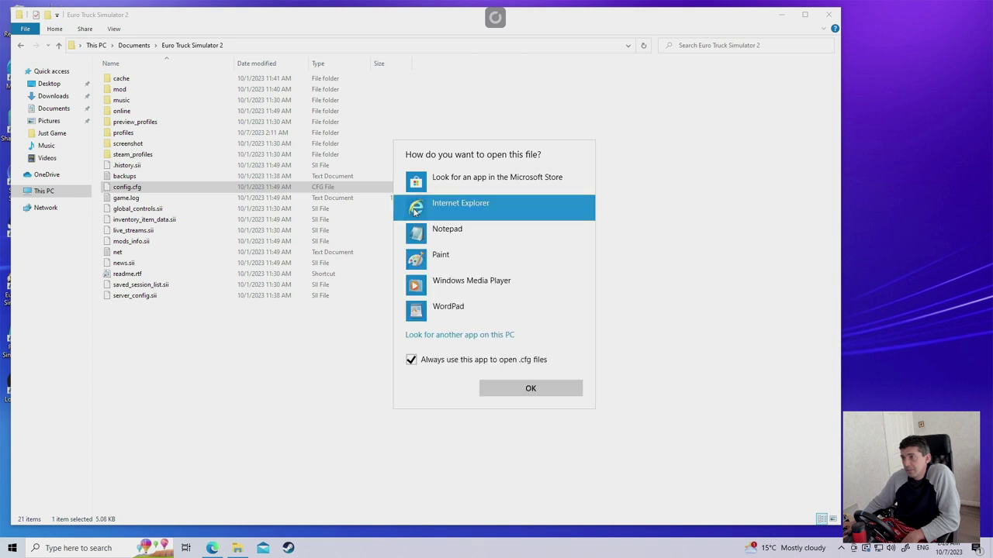
click(447, 239)
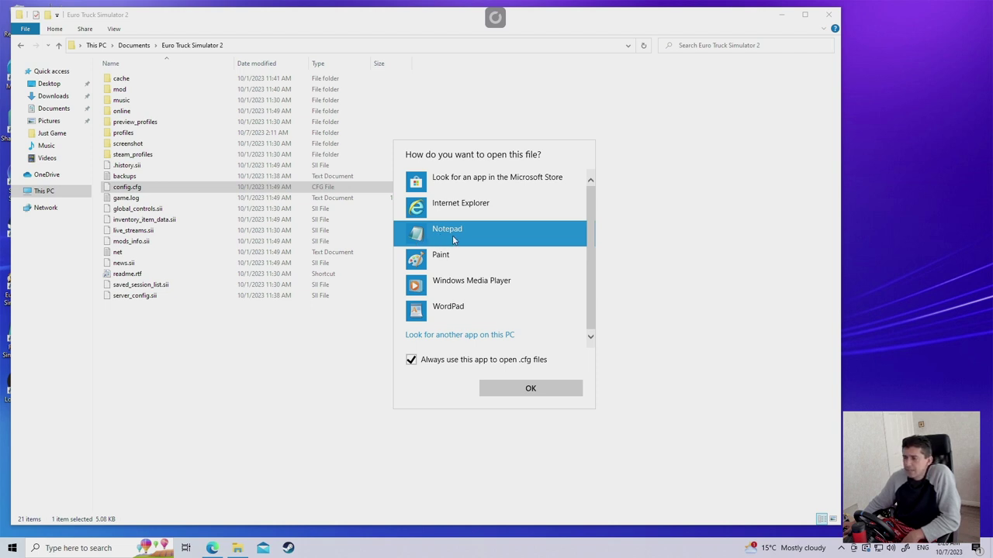
click(530, 388)
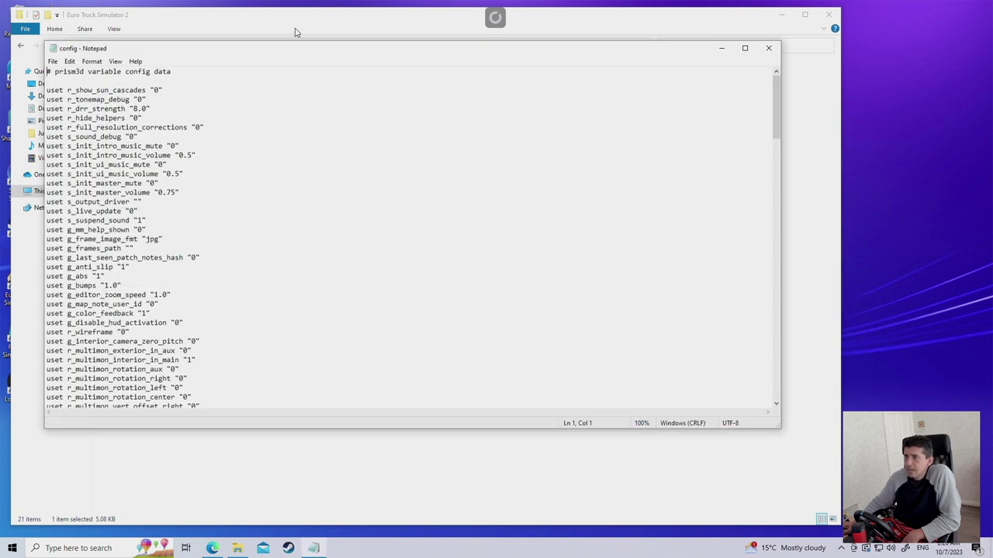
drag(301, 56, 269, 24)
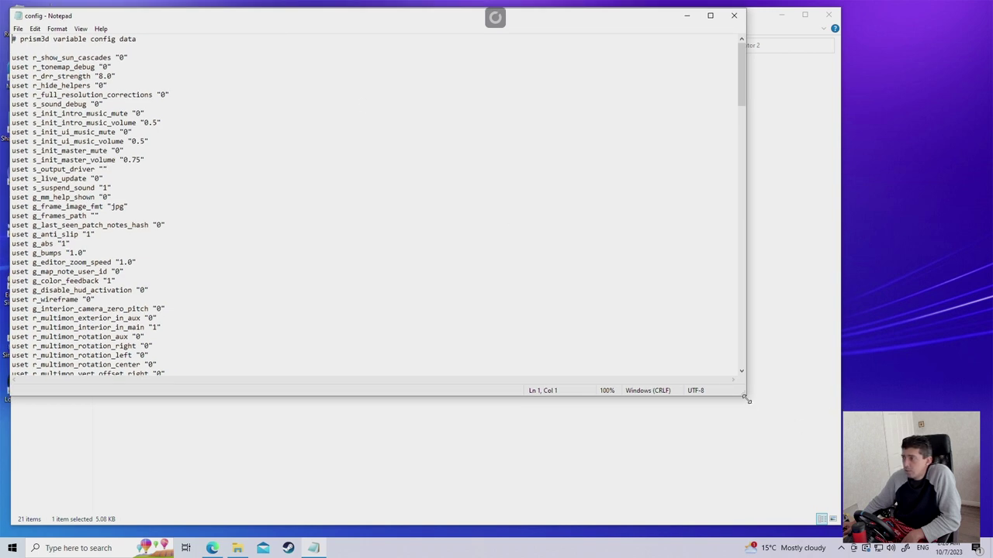
drag(746, 398, 845, 539)
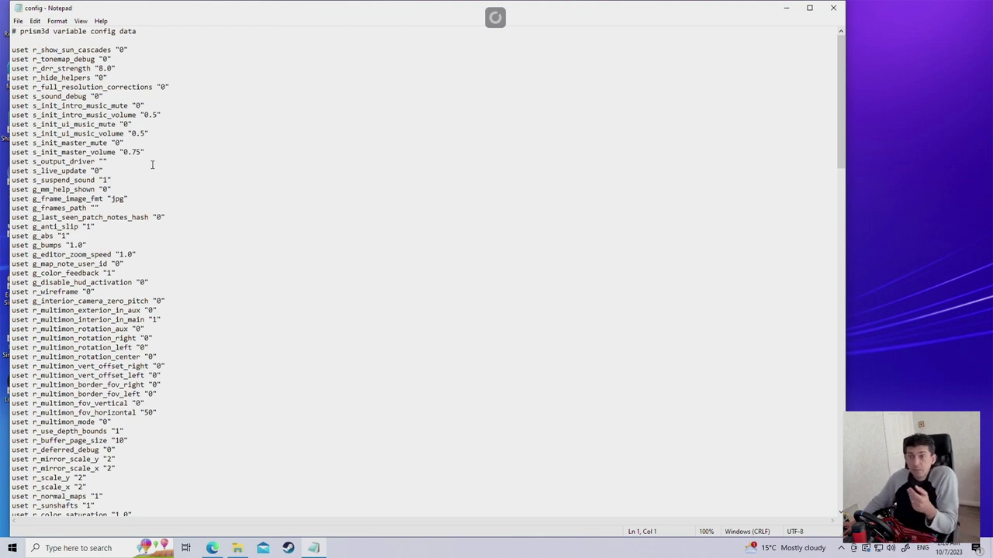
Set the g_console value to "1" near the end of the config file
scroll(133, 267, down, 20)
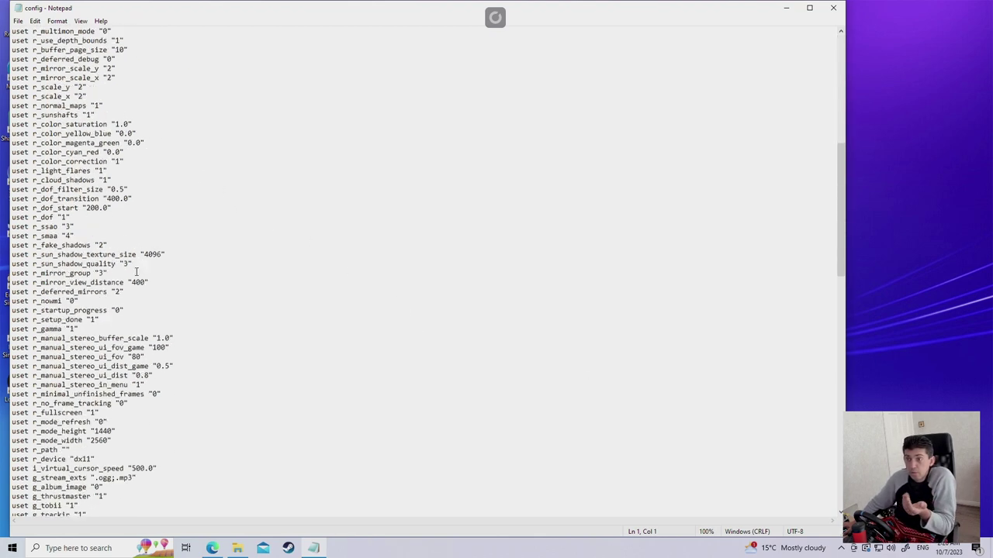
scroll(134, 271, down, 16)
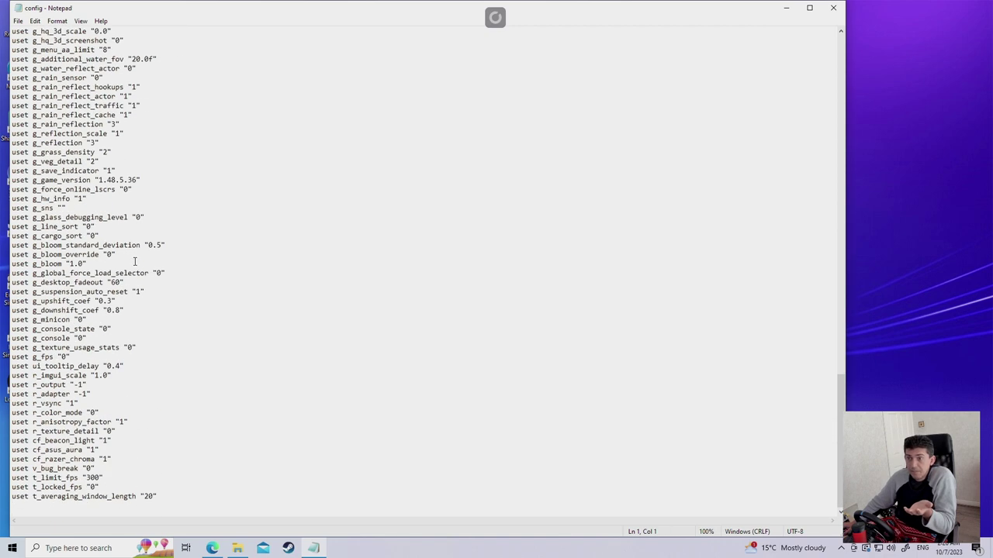
scroll(131, 262, up, 6)
scroll(132, 256, down, 12)
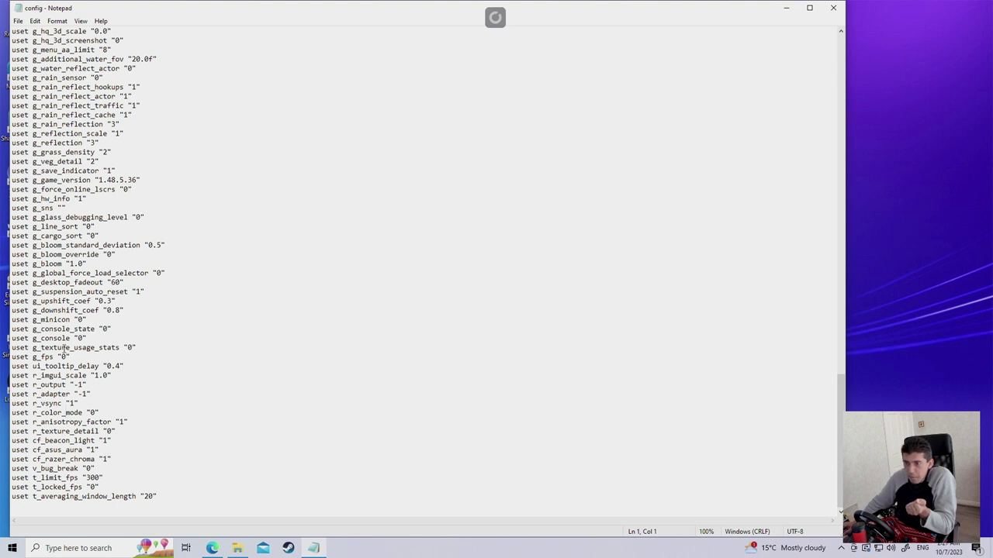
double_click(56, 339)
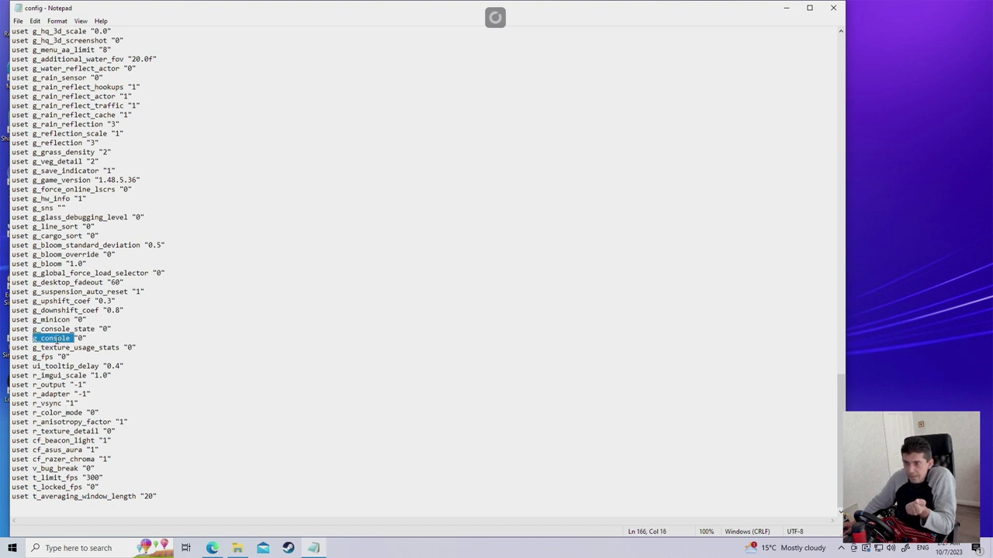
click(80, 339)
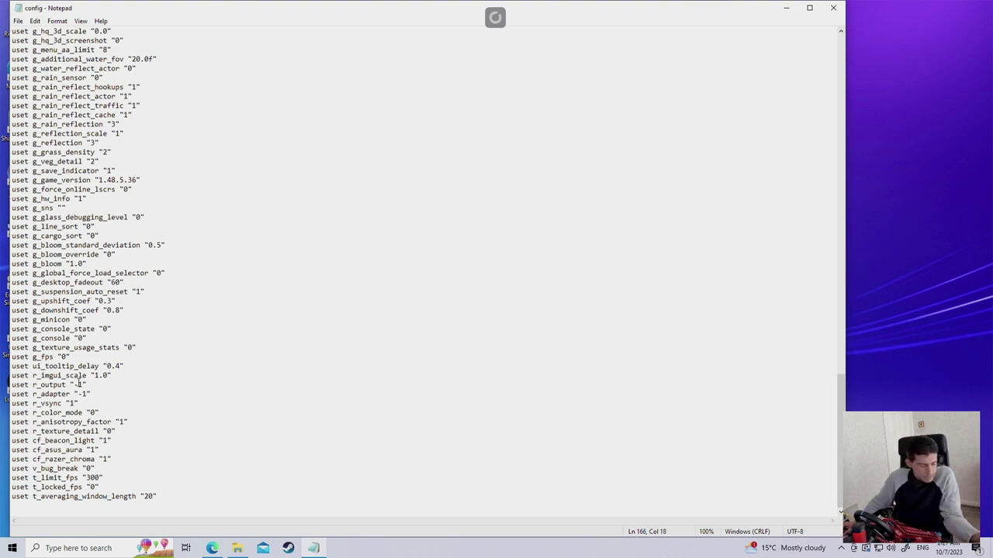
key(BackSpace)
text(1)
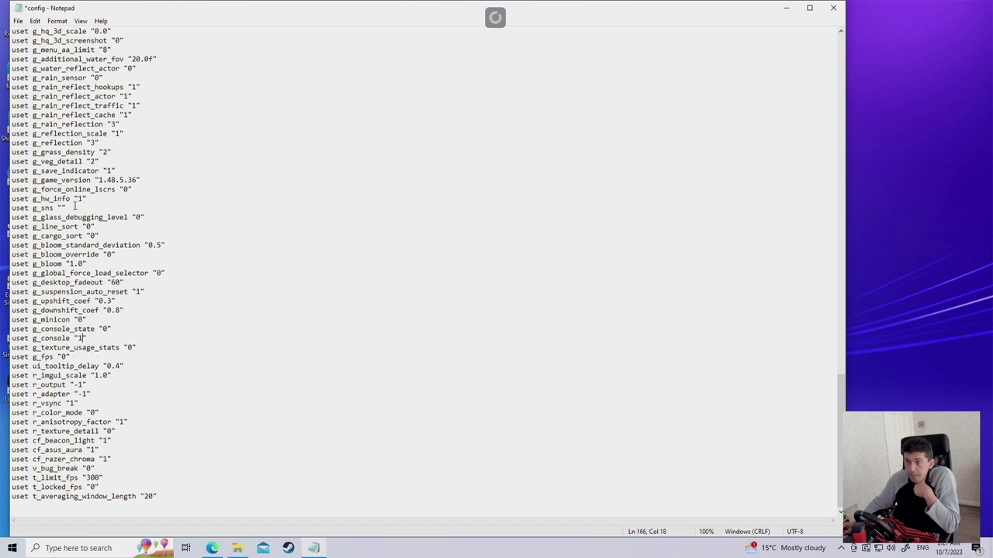
Set the g_developer value to "1" in the config file
scroll(75, 202, up, 1)
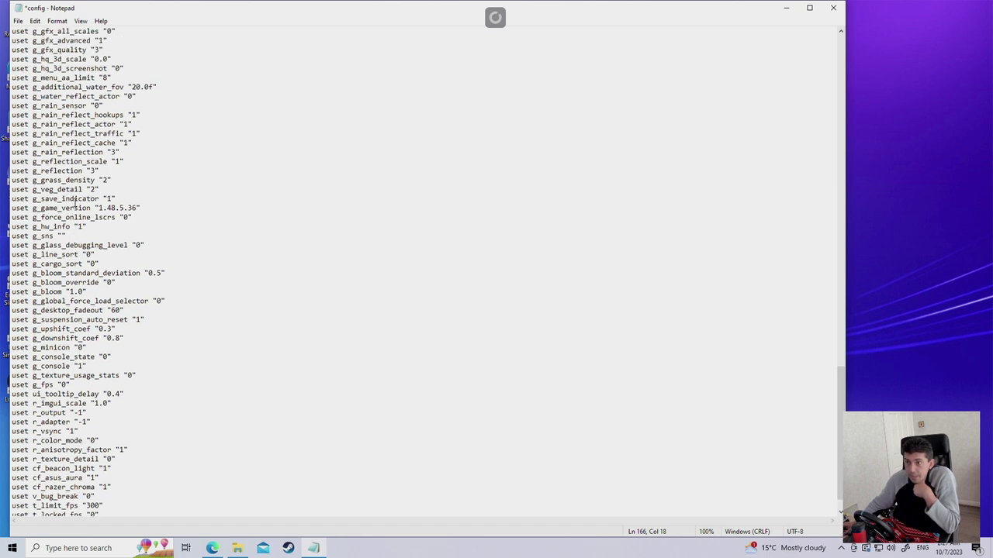
scroll(75, 201, up, 3)
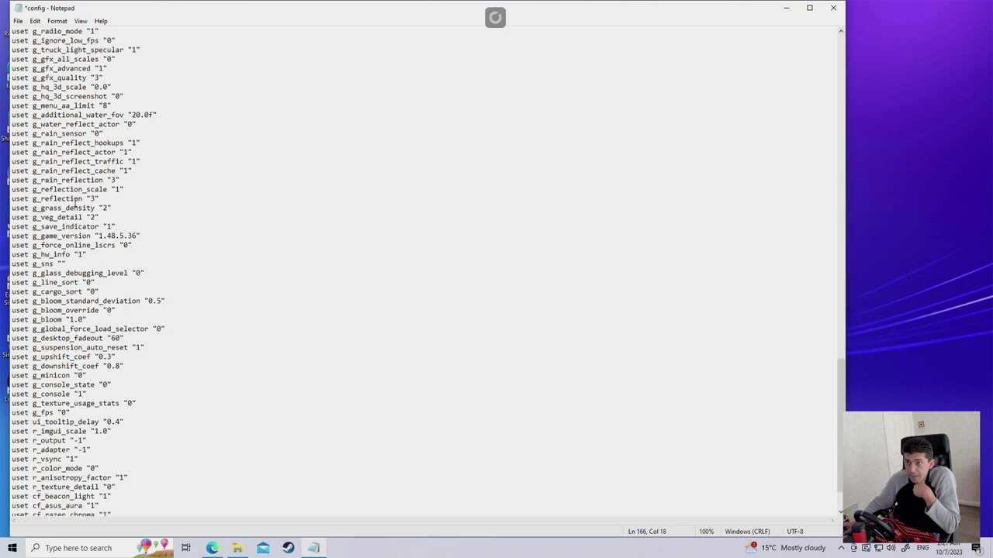
scroll(75, 201, up, 1)
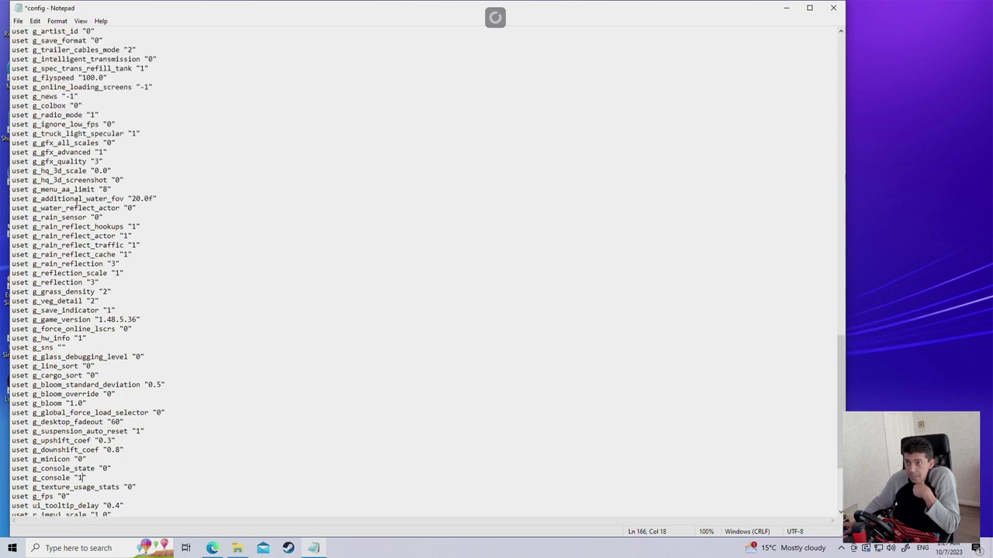
scroll(78, 200, up, 1)
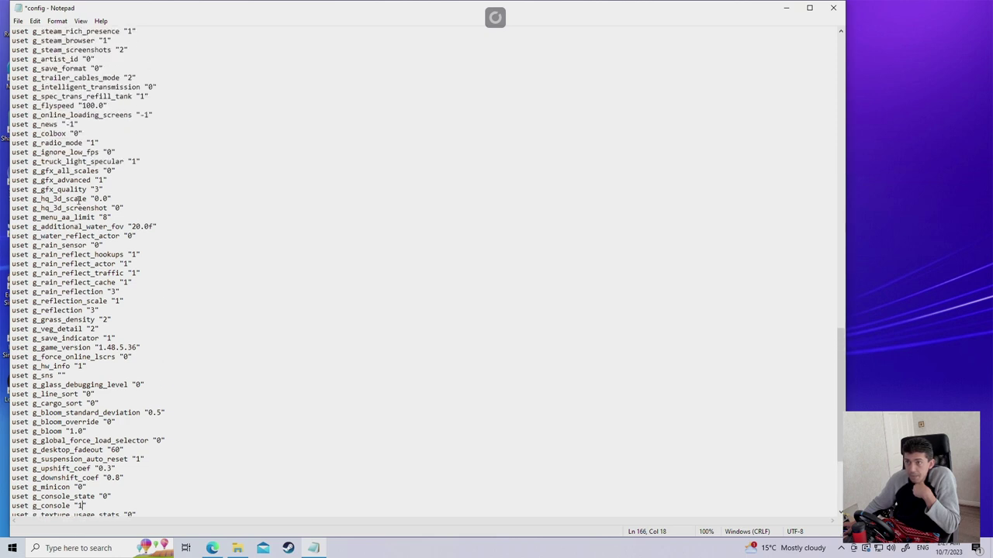
scroll(78, 200, up, 1)
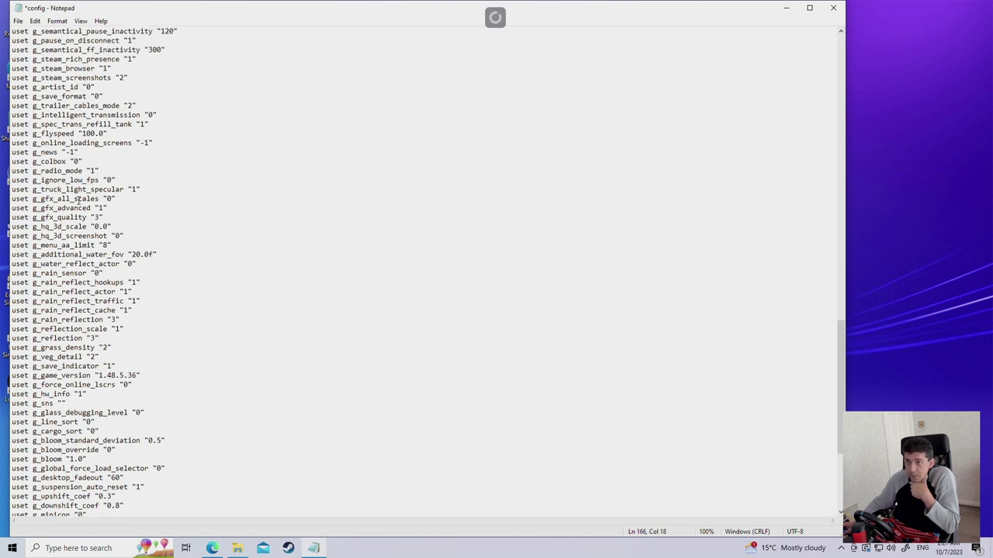
scroll(83, 200, up, 1)
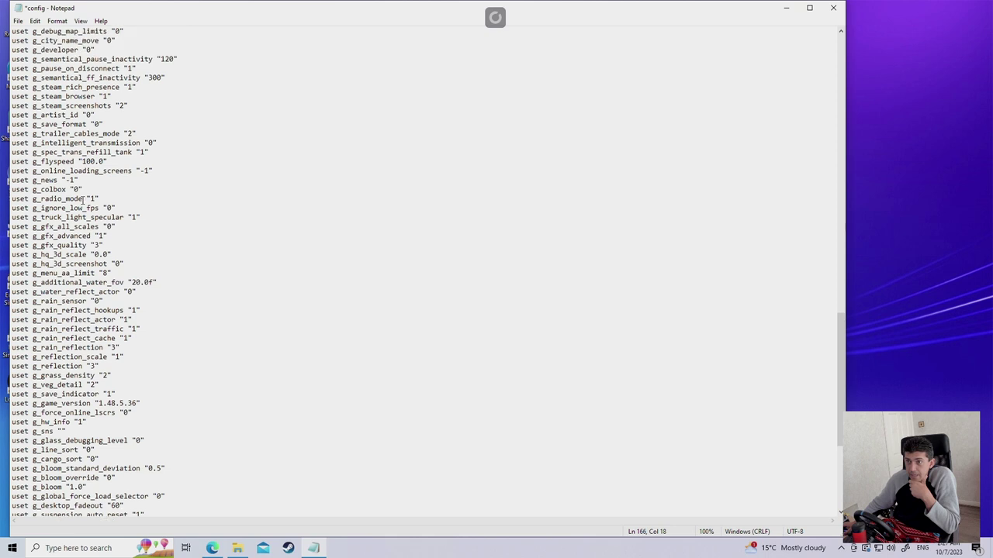
scroll(83, 200, up, 1)
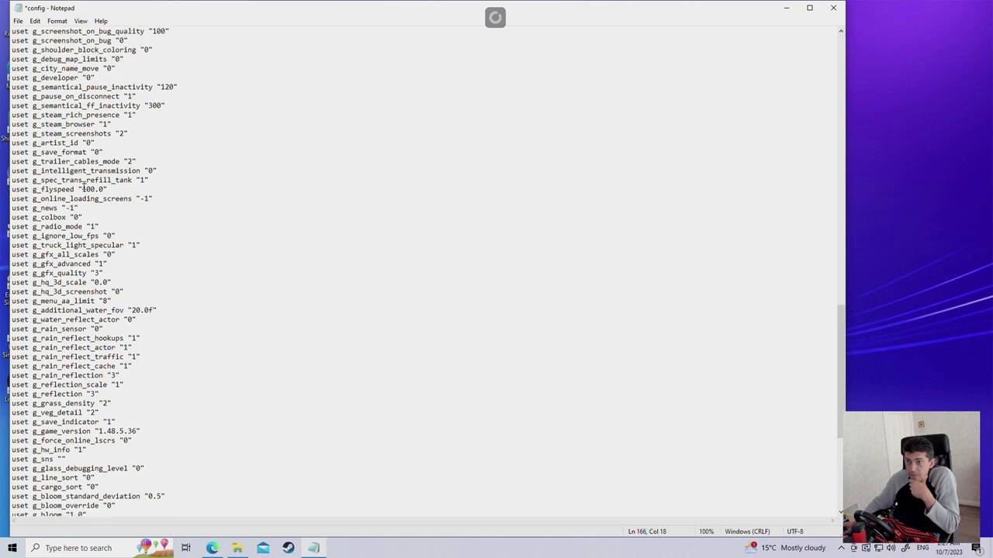
click(90, 77)
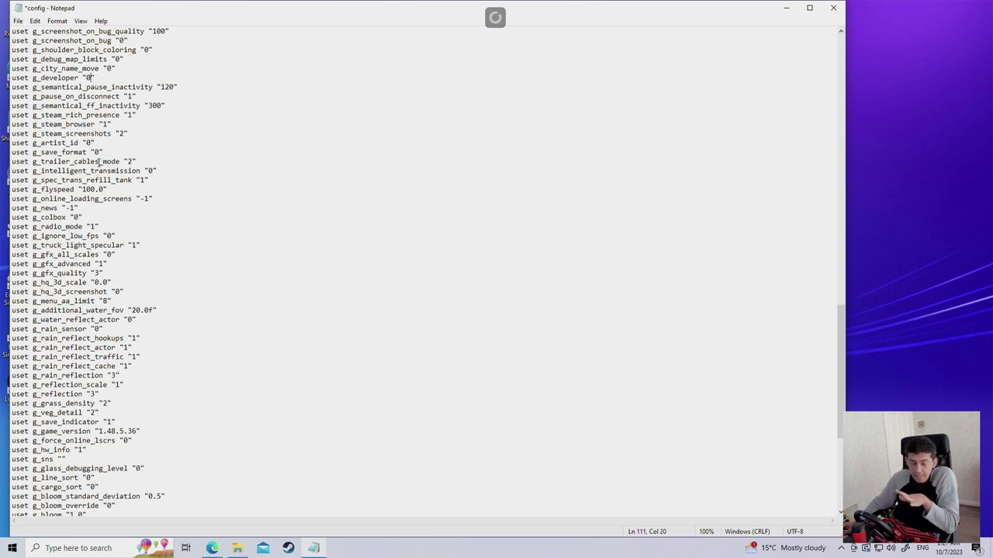
key(BackSpace)
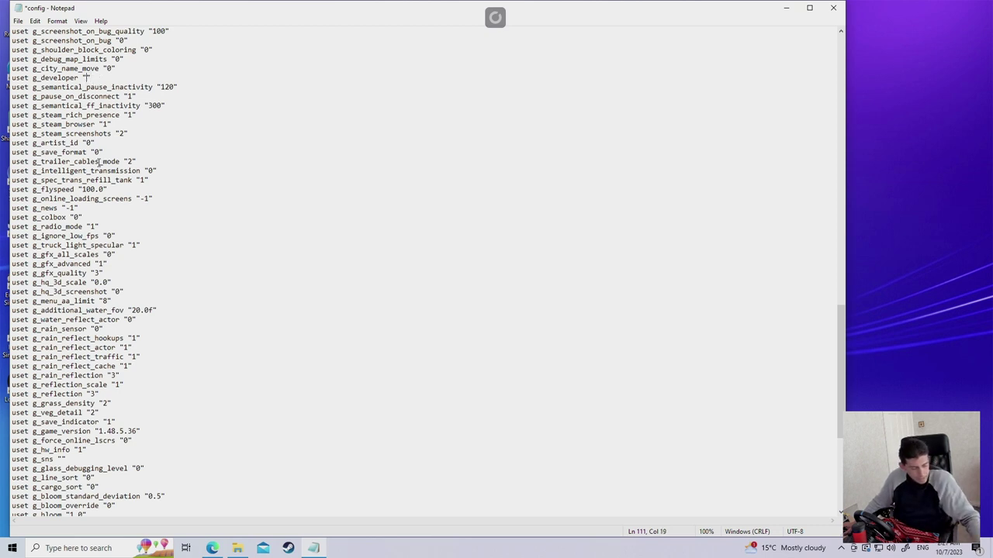
text(1)
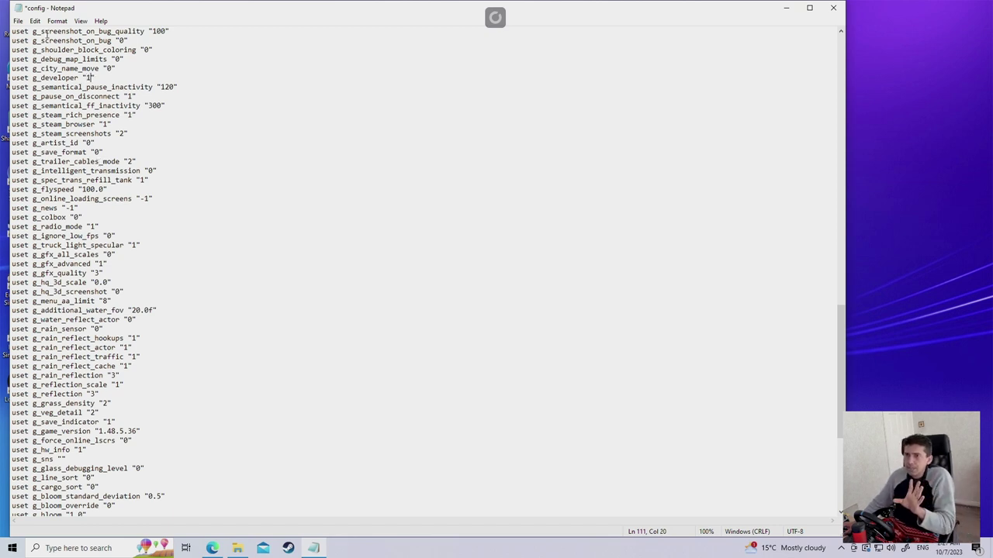
Save the config file and close both it and the game folder window
click(18, 21)
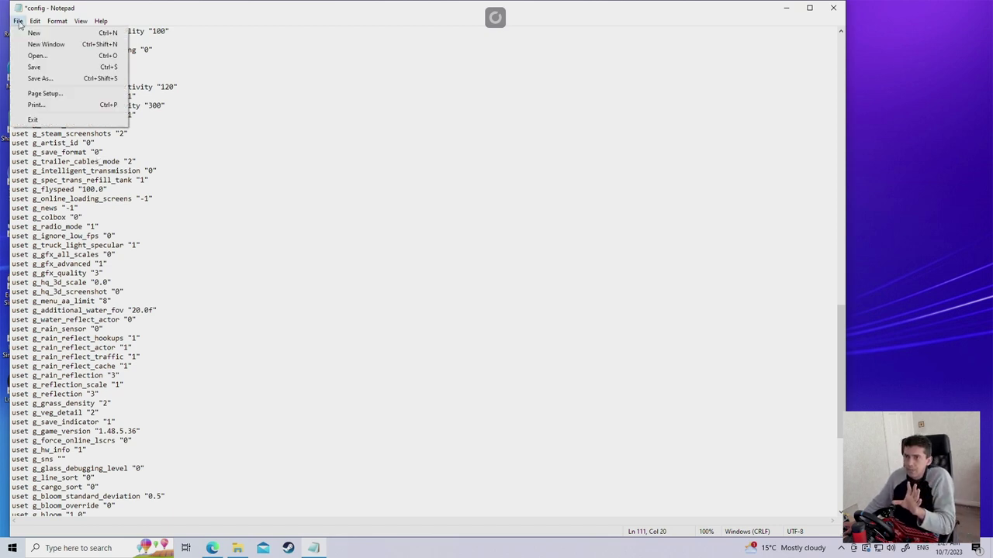
click(45, 68)
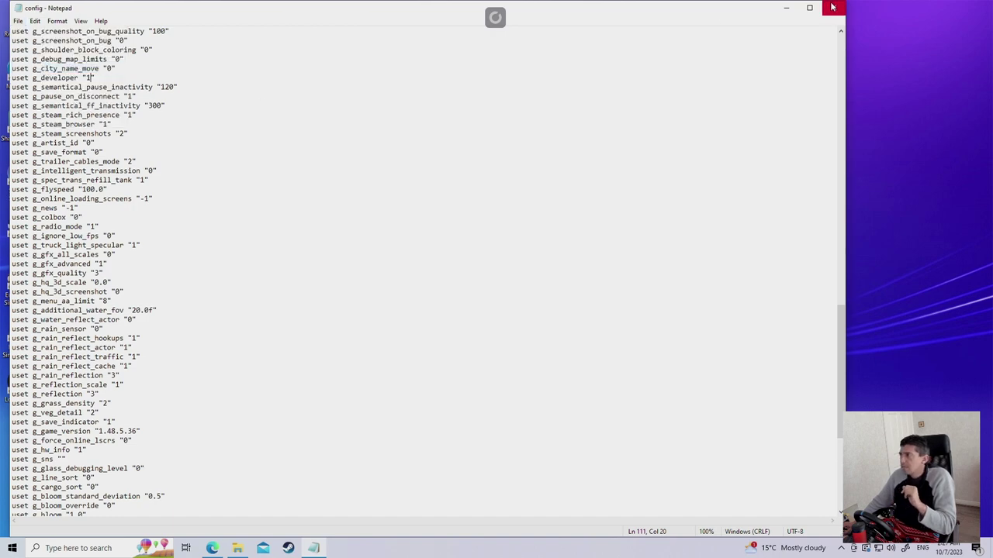
click(833, 6)
click(829, 17)
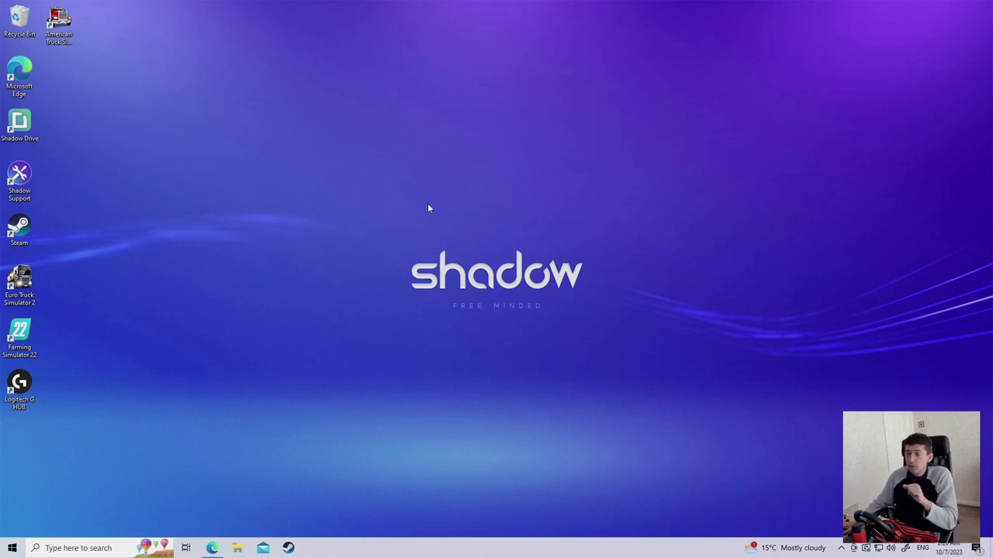
Launch Steam from the desktop and open its settings window
double_click(20, 233)
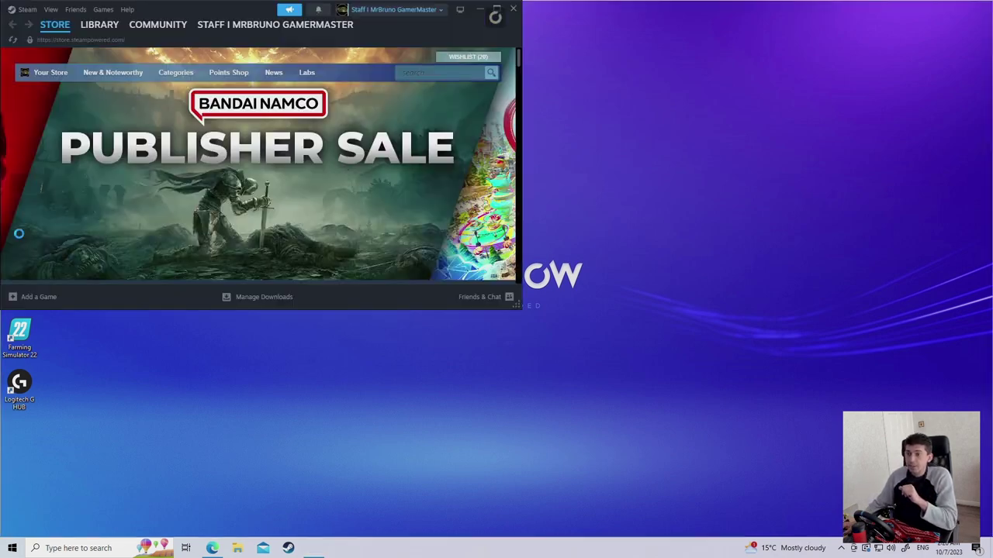
mouse_move(67, 31)
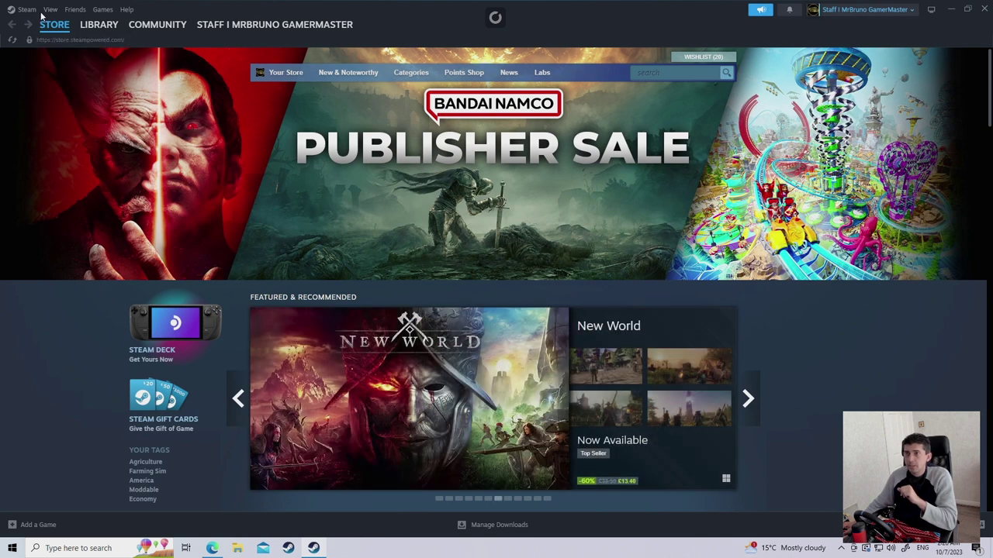
click(26, 9)
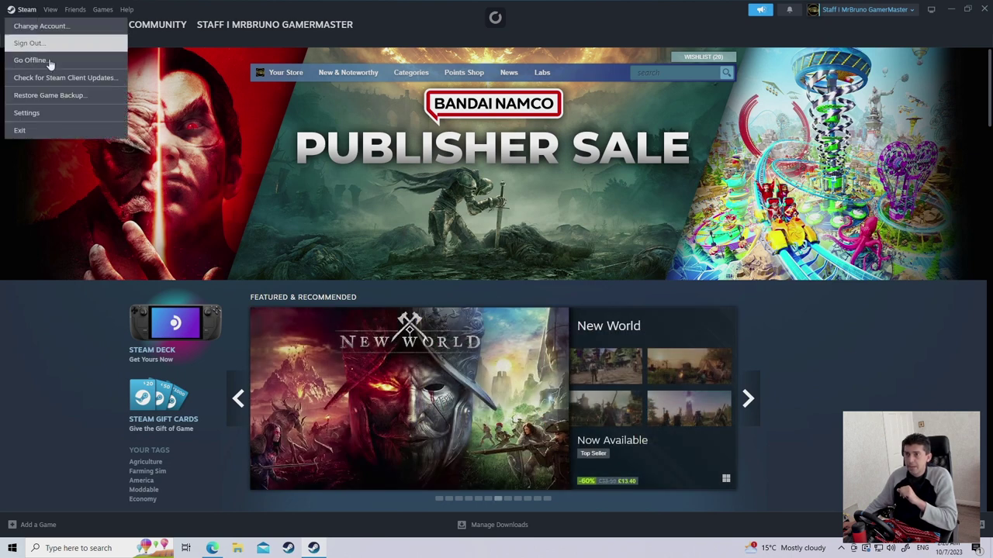
click(46, 117)
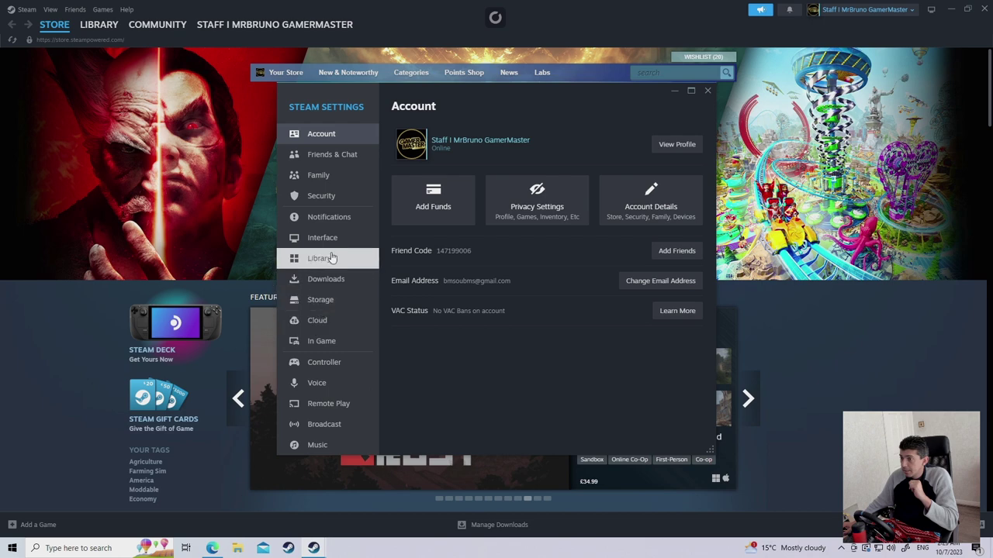
Look through the Friends & Chat, Family, Security, Notifications, Interface, Library, Downloads and Cloud pages of the Steam settings
click(335, 165)
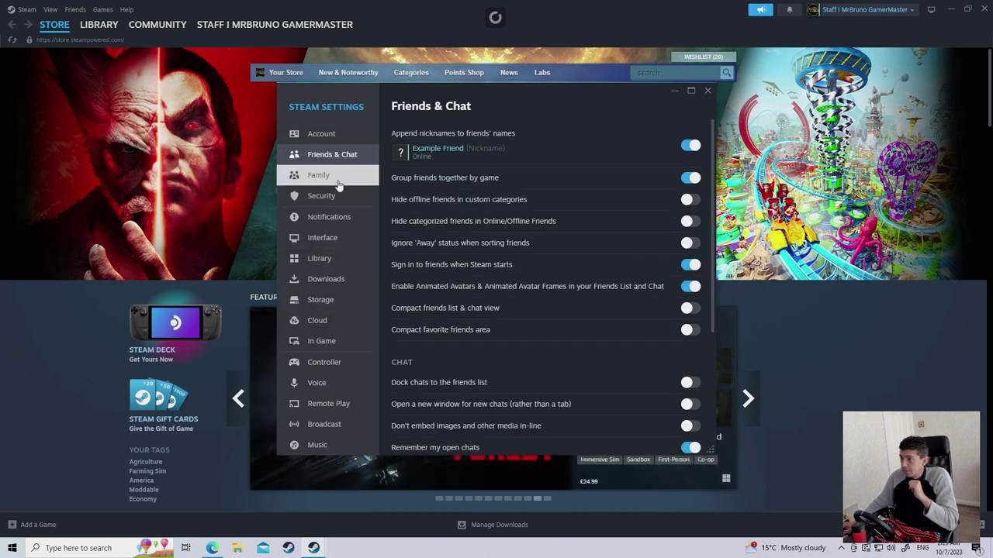
scroll(597, 266, down, 5)
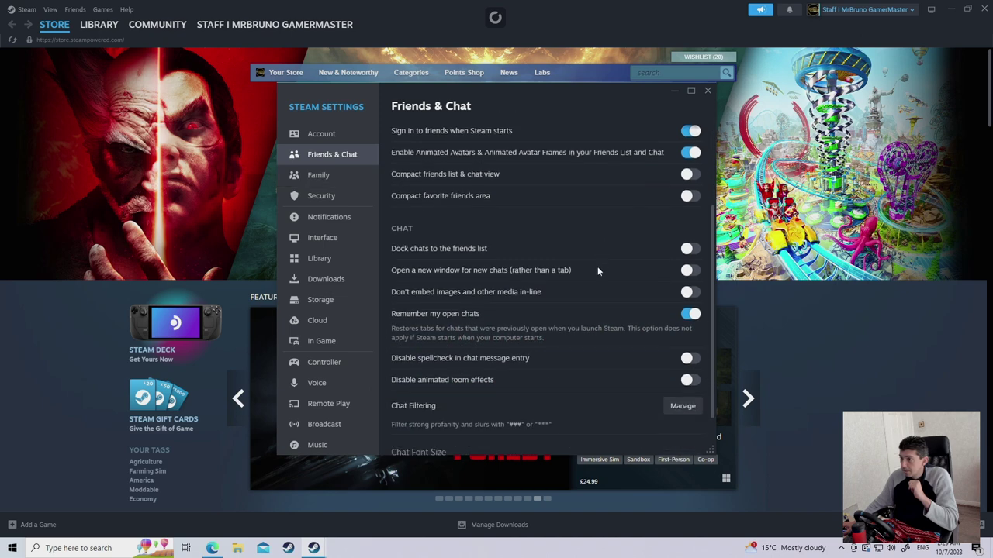
click(318, 175)
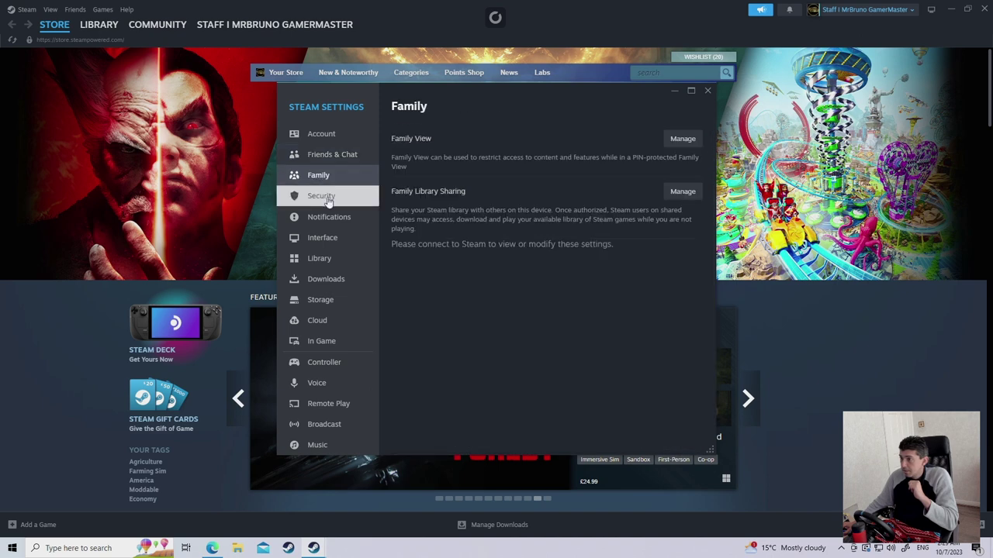
click(328, 198)
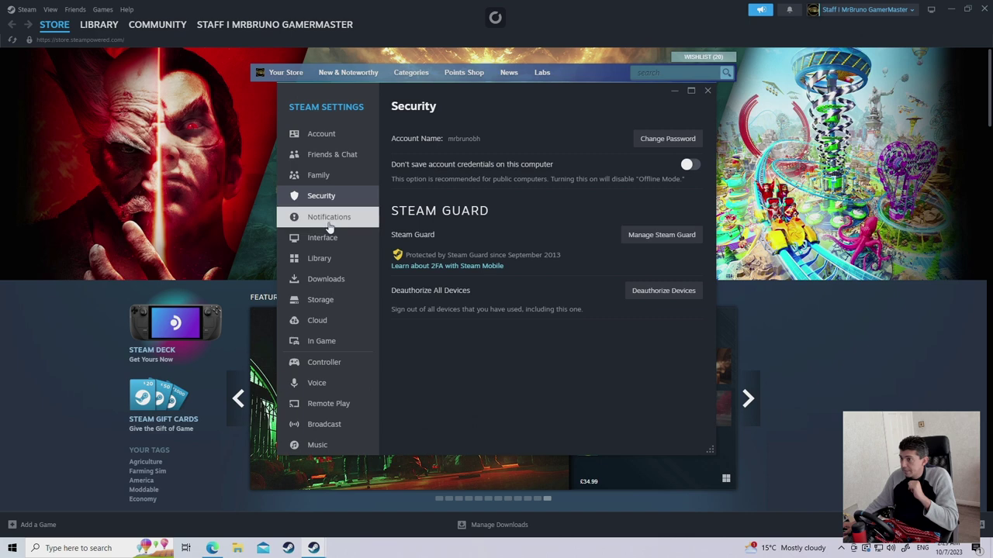
click(326, 217)
scroll(504, 263, down, 5)
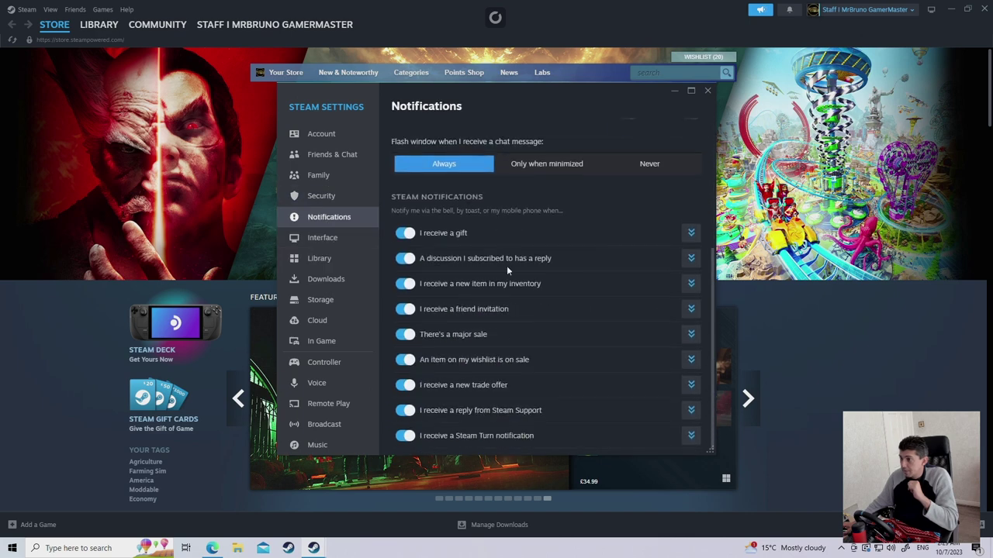
click(322, 237)
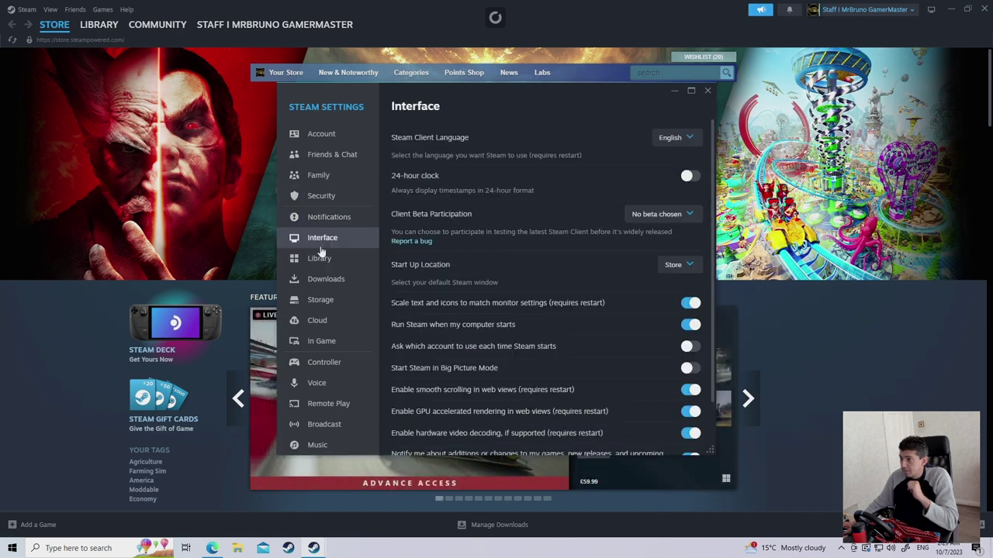
scroll(517, 247, down, 2)
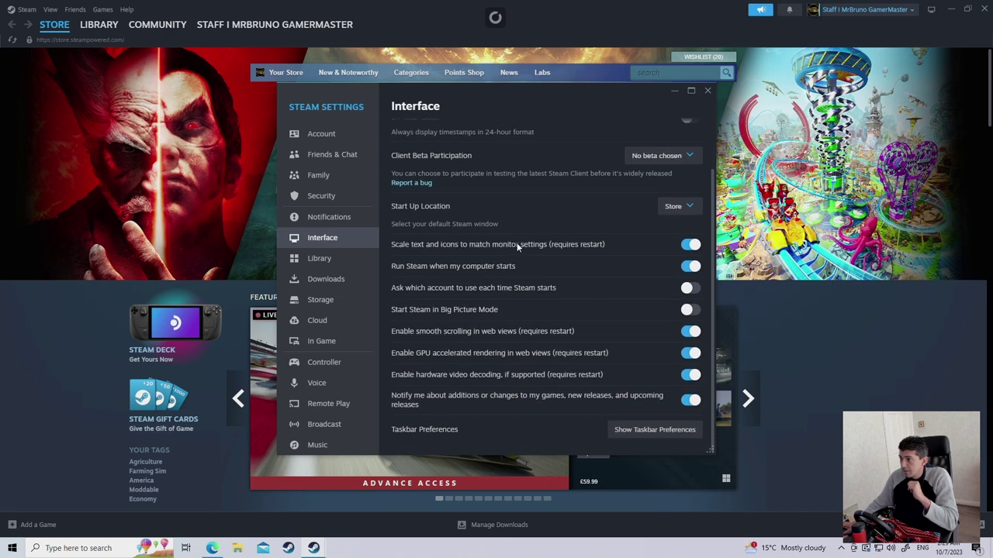
scroll(517, 247, up, 2)
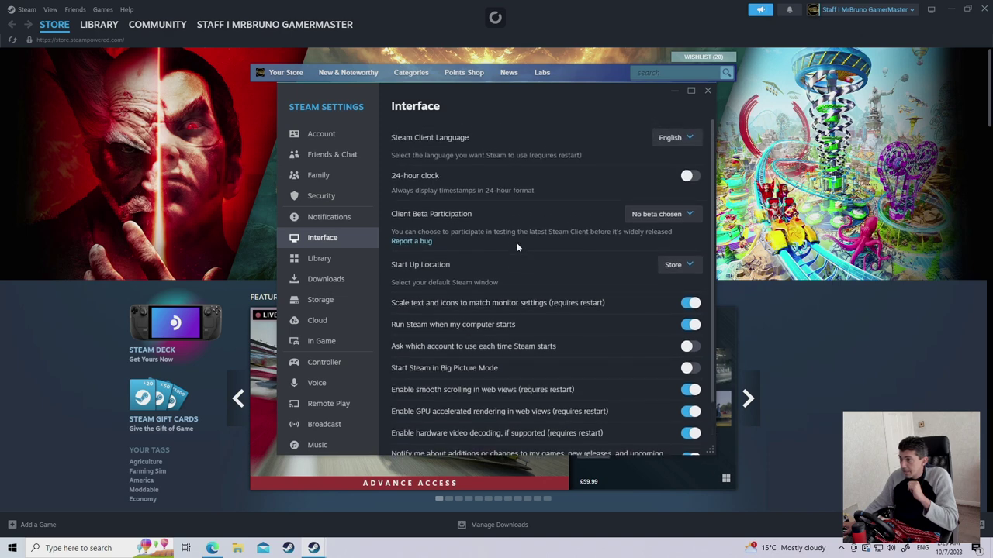
click(342, 261)
click(353, 288)
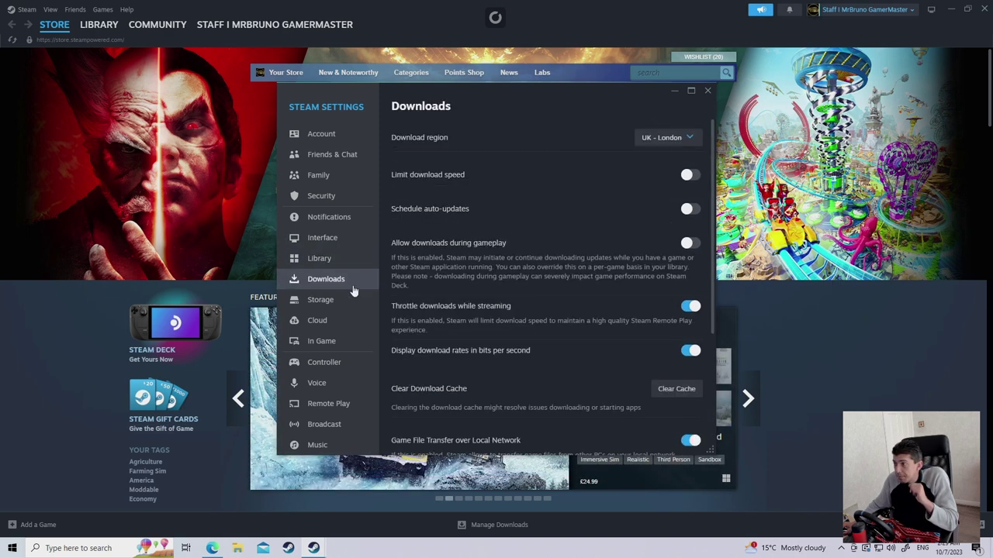
scroll(547, 262, down, 3)
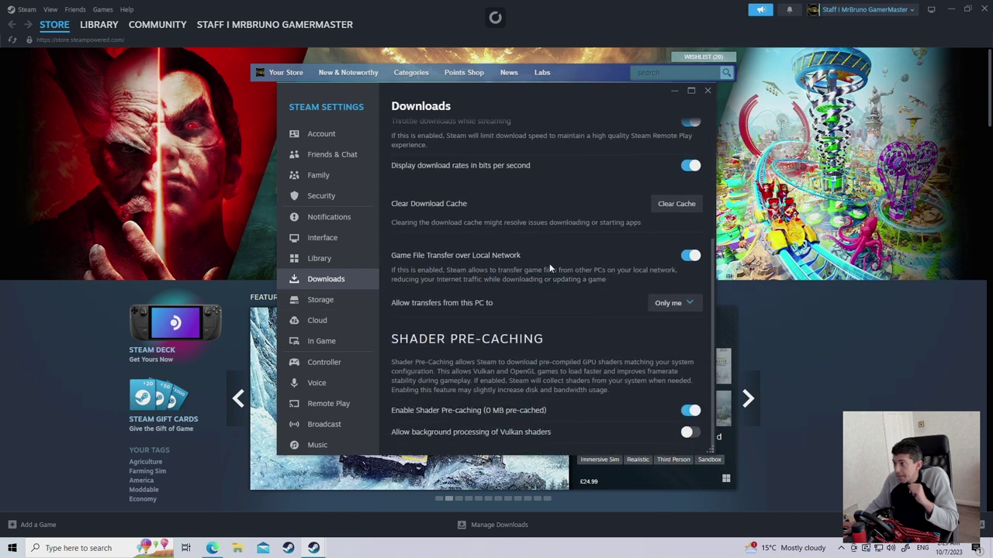
click(317, 320)
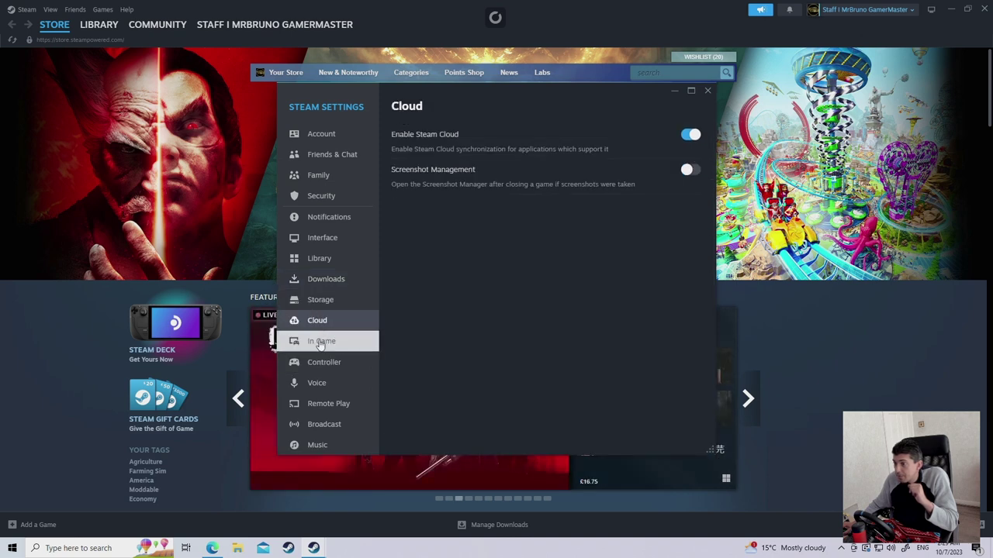
Set the in-game FPS counter to Bottom-left in the In Game settings
click(325, 341)
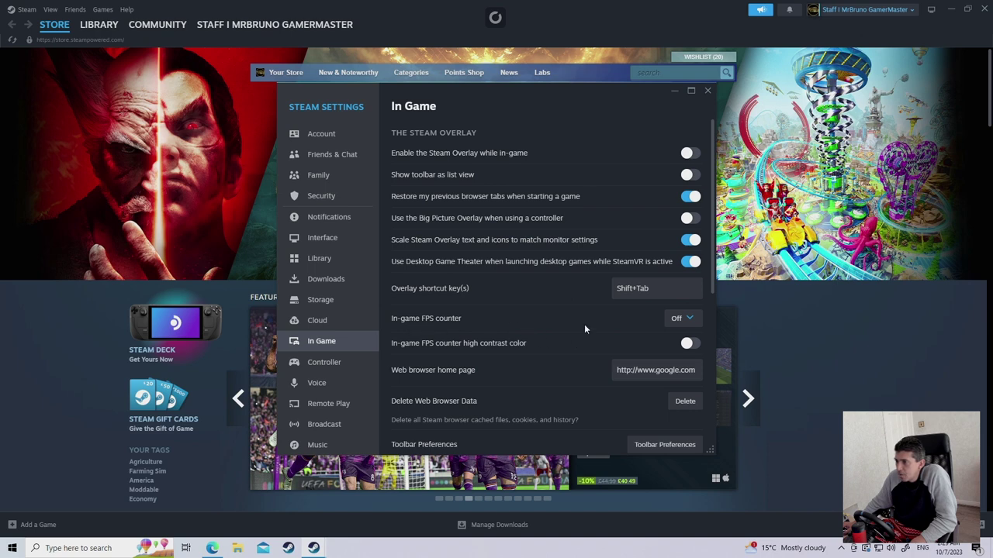
click(671, 321)
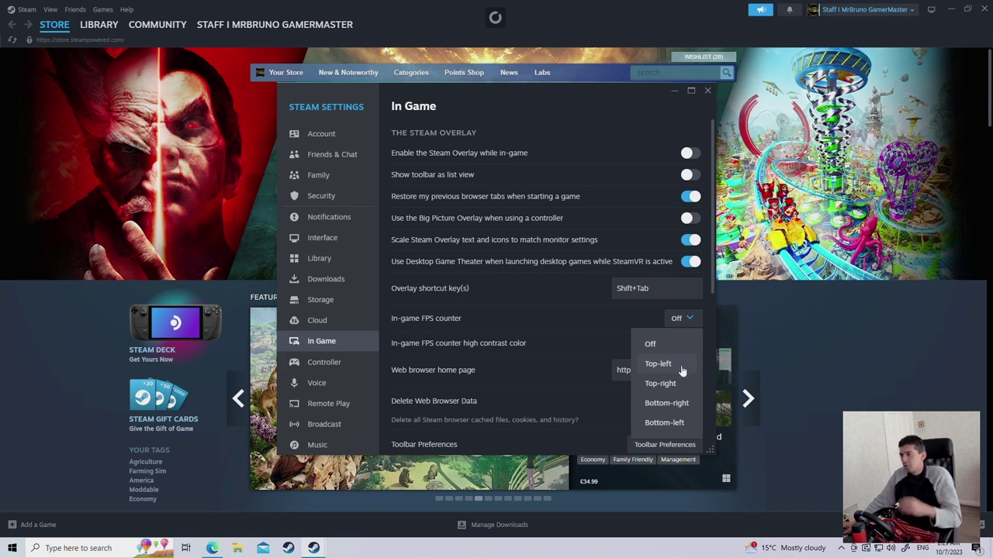
click(664, 423)
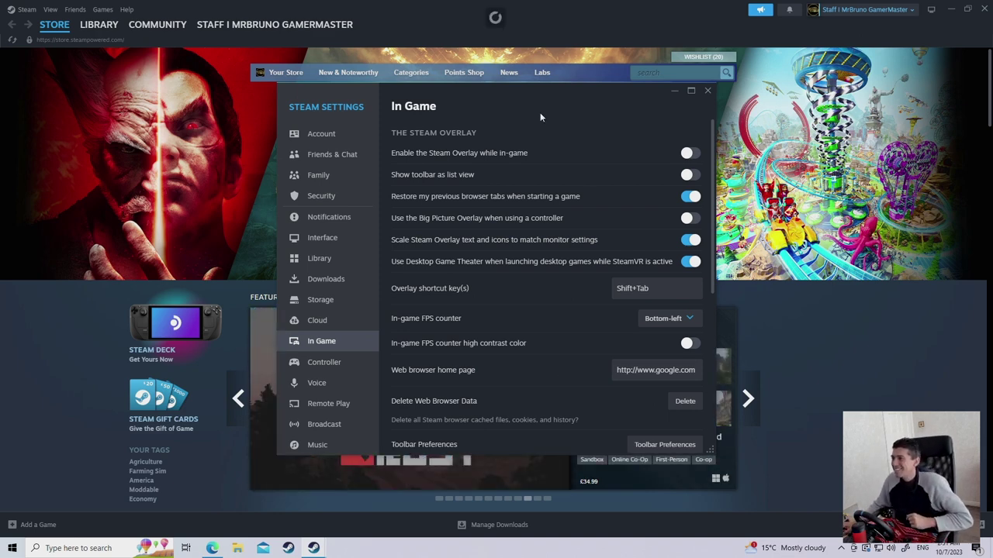
Set the Broadcast privacy setting to "Broadcasting disabled" and close the Steam settings
click(313, 172)
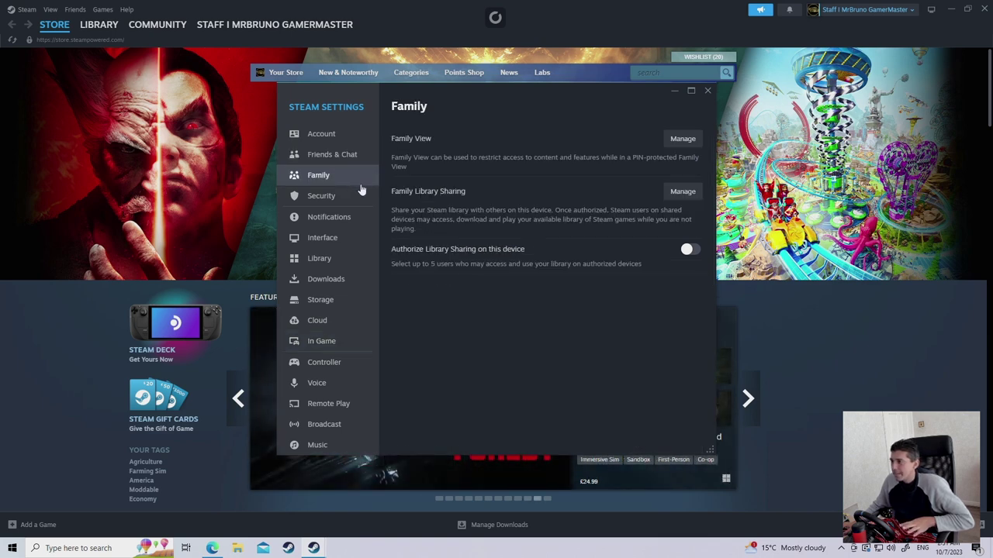
click(332, 155)
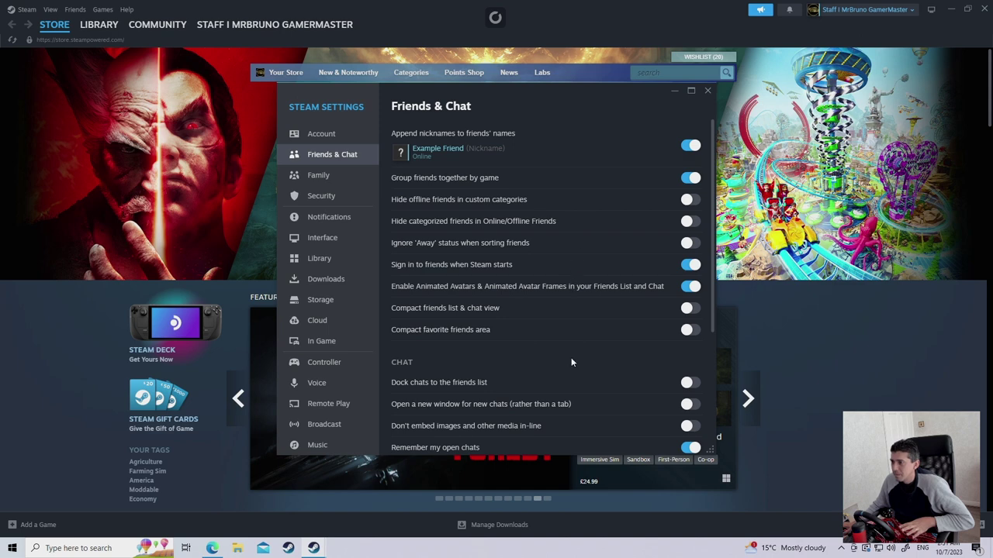
scroll(569, 365, down, 3)
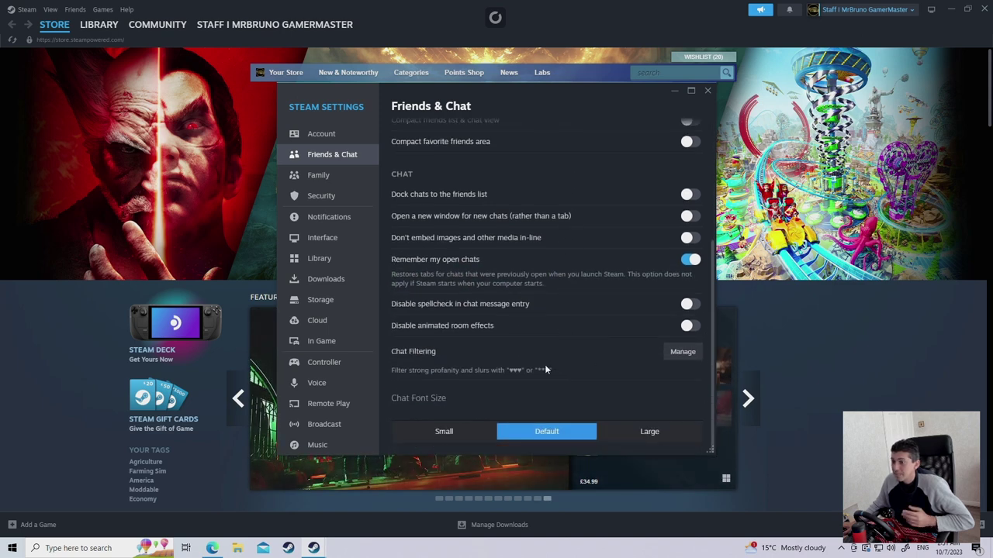
click(326, 428)
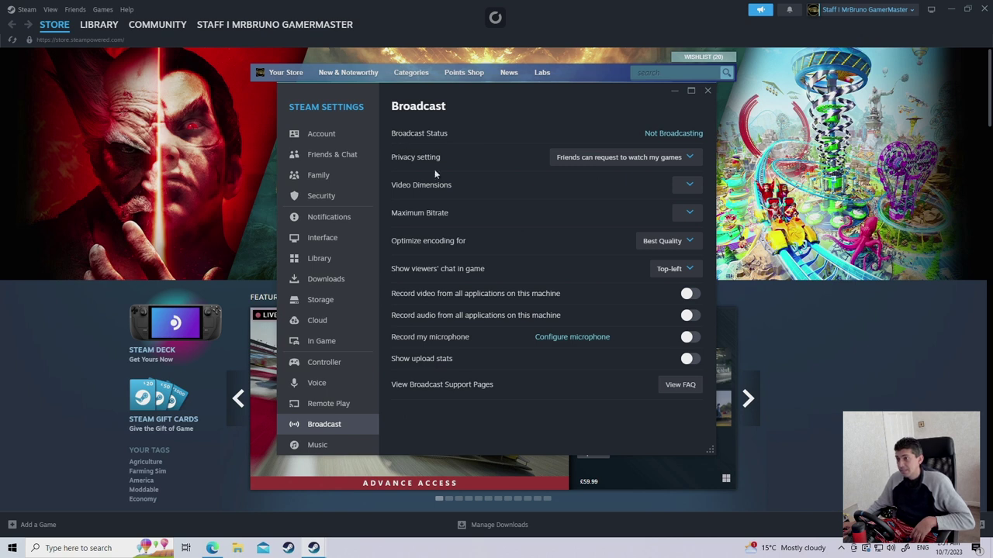
click(584, 157)
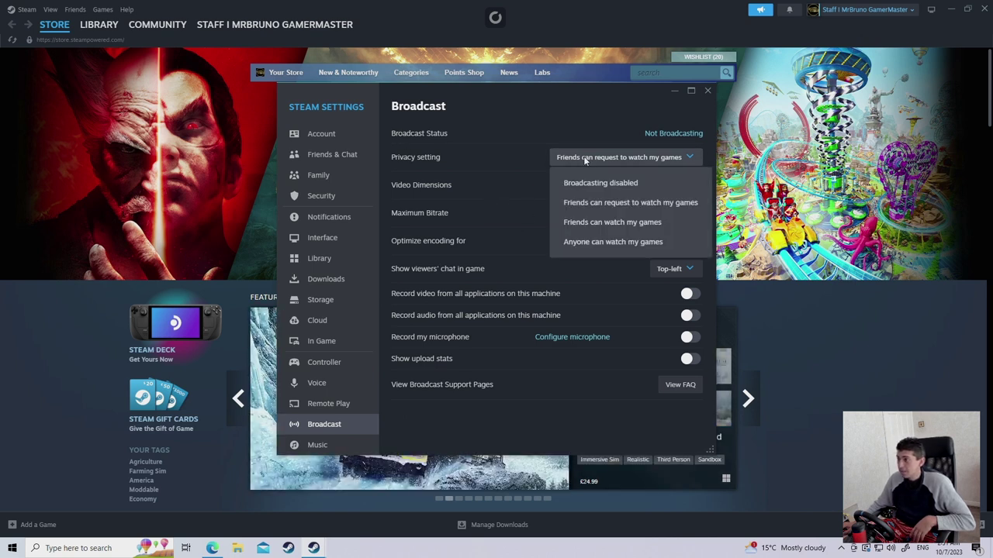
click(570, 189)
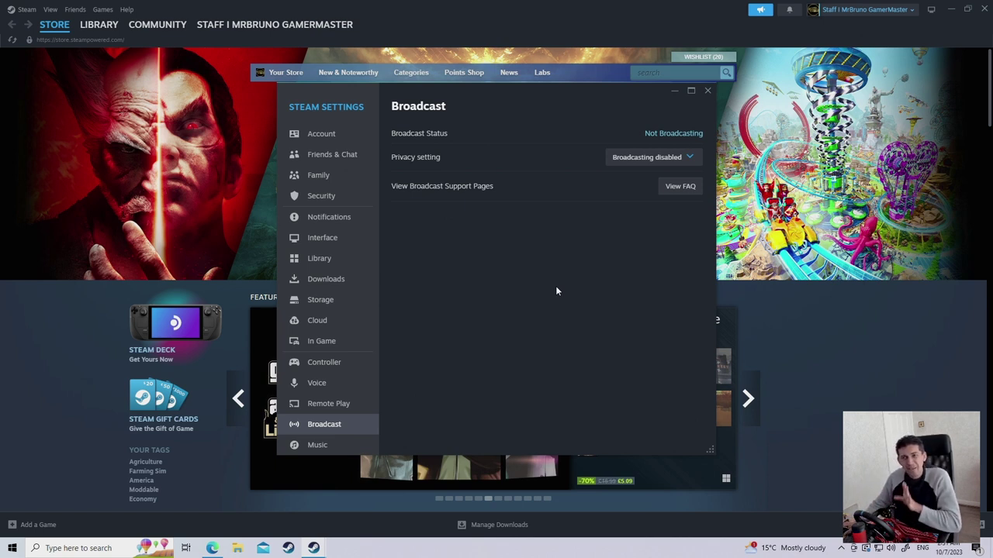
click(708, 92)
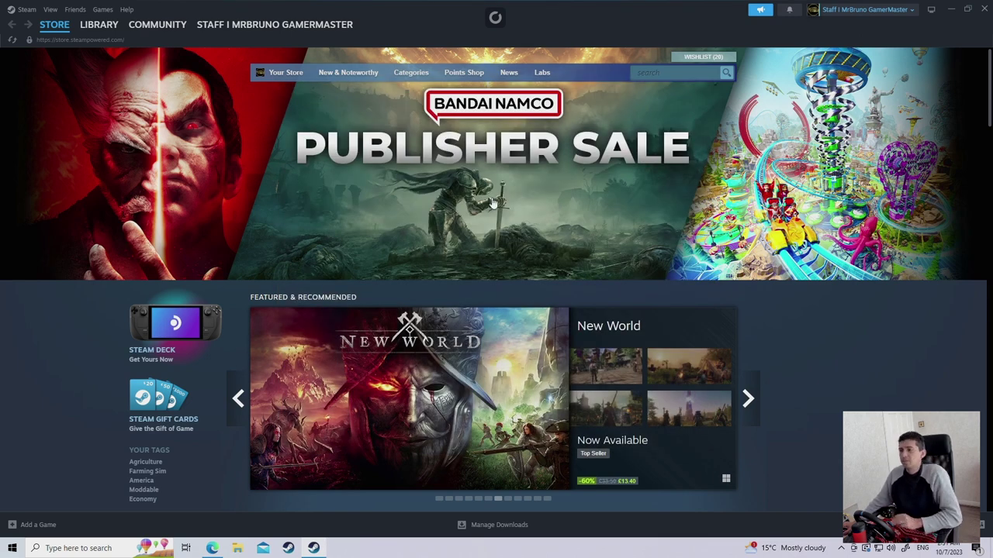
Set the Steam friends status to Offline
click(76, 11)
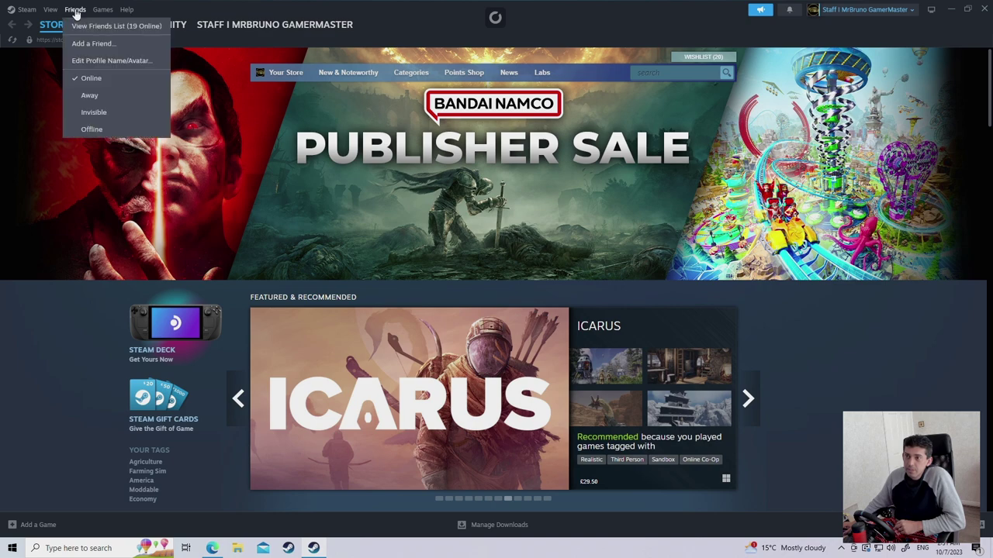
click(84, 130)
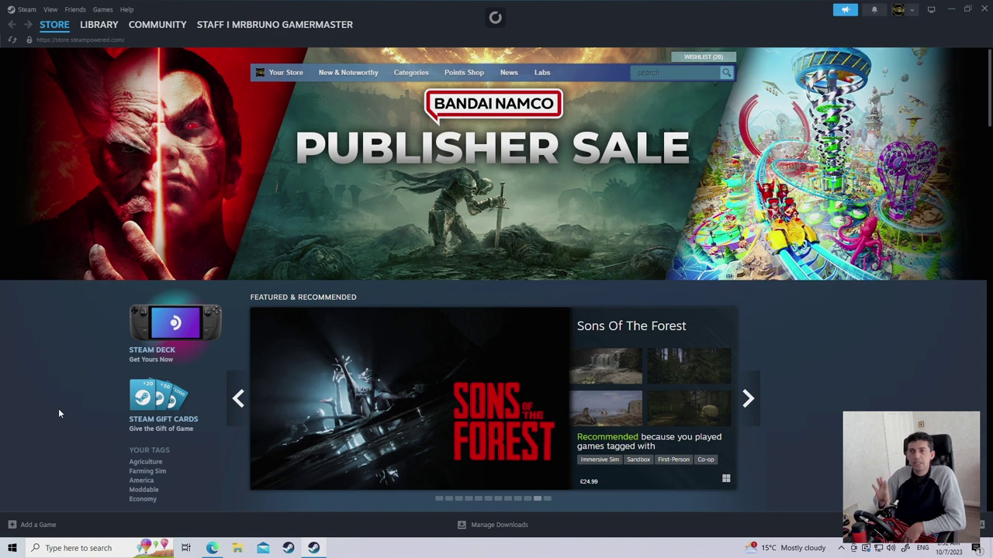
Open Euro Truck Simulator 2 in the Steam library and start its queued update
click(93, 42)
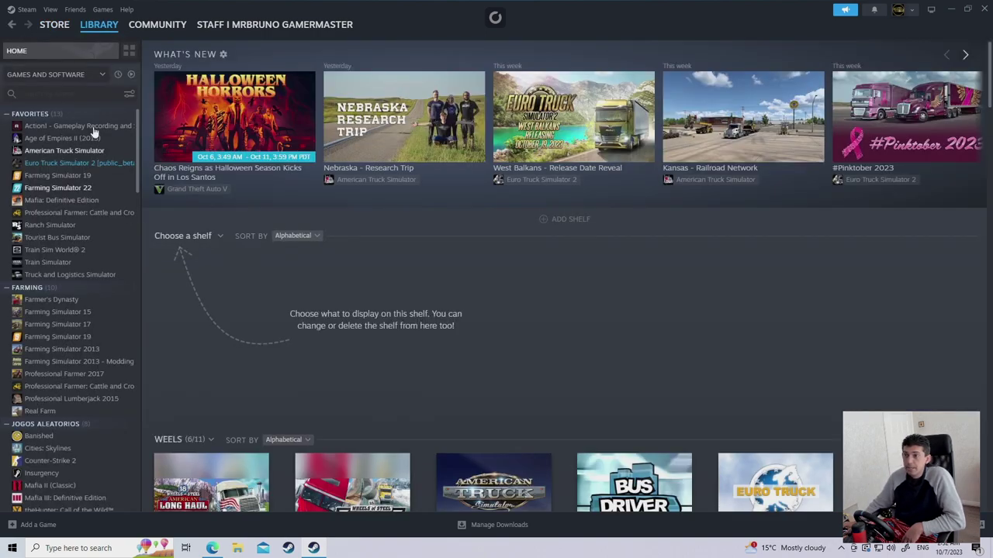
click(59, 166)
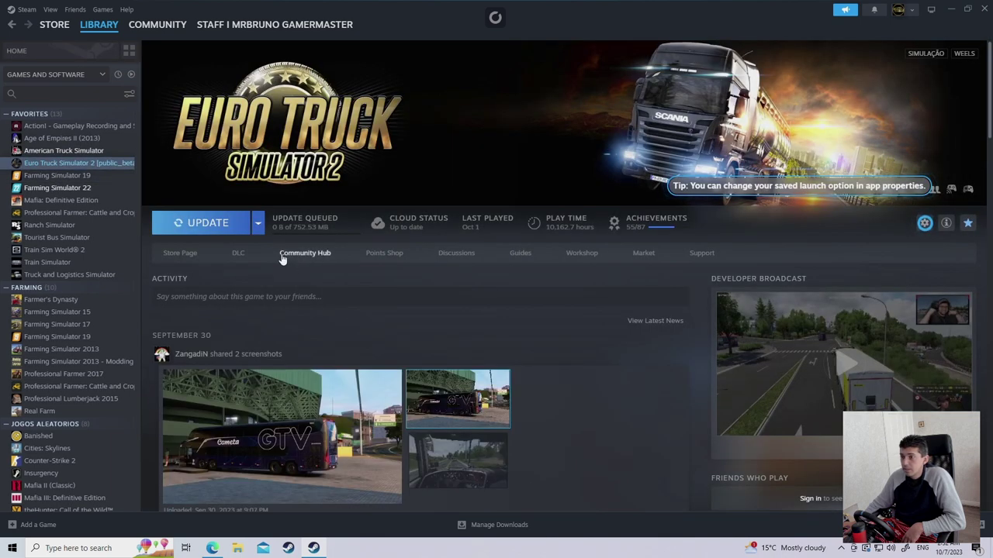
click(210, 223)
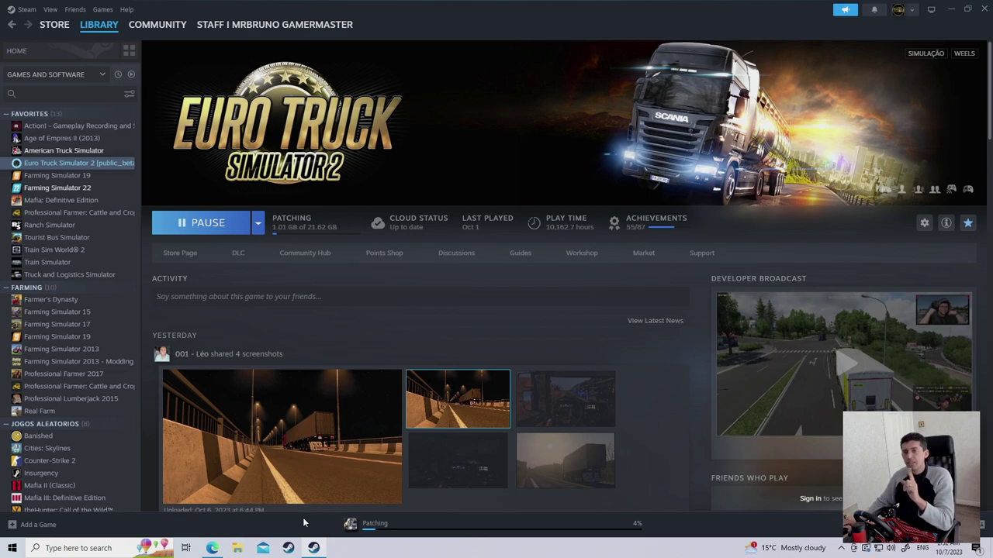
Switch to File Explorer and open the Euro Truck Simulator 2 folder inside Documents
click(237, 548)
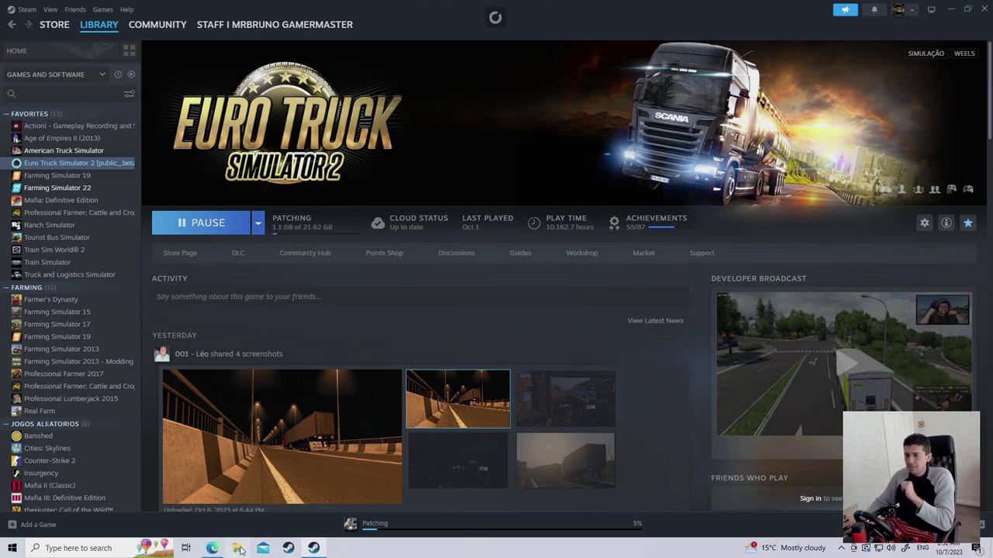
click(45, 191)
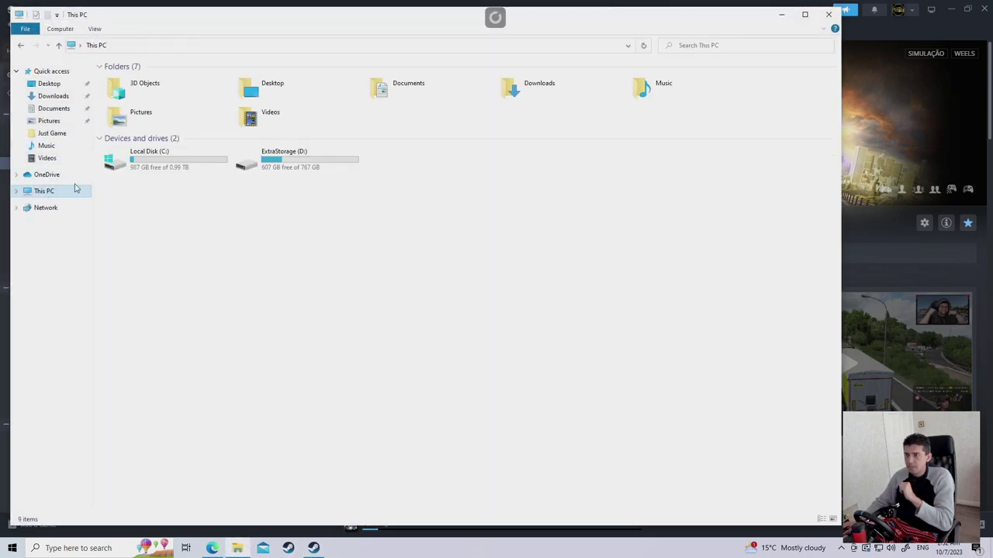
double_click(392, 88)
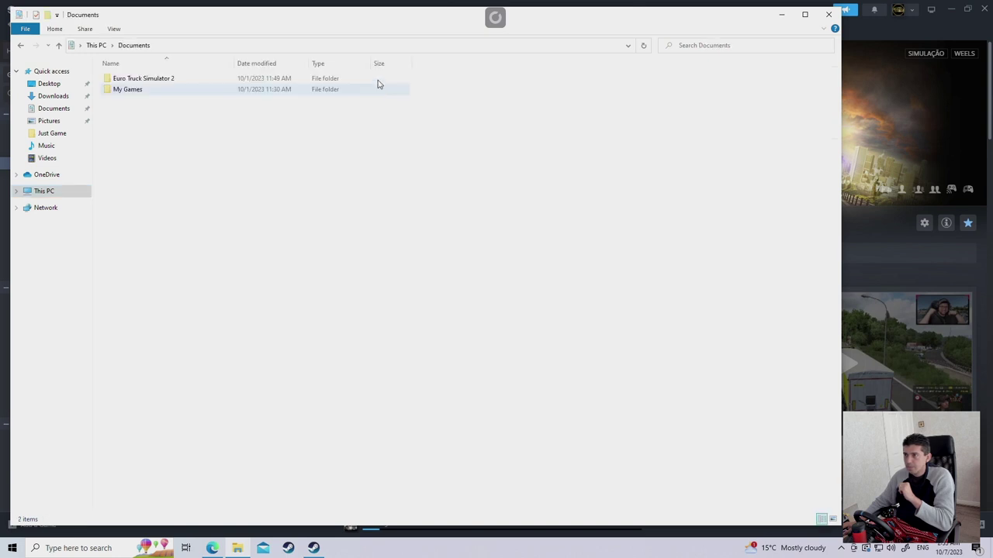
double_click(127, 89)
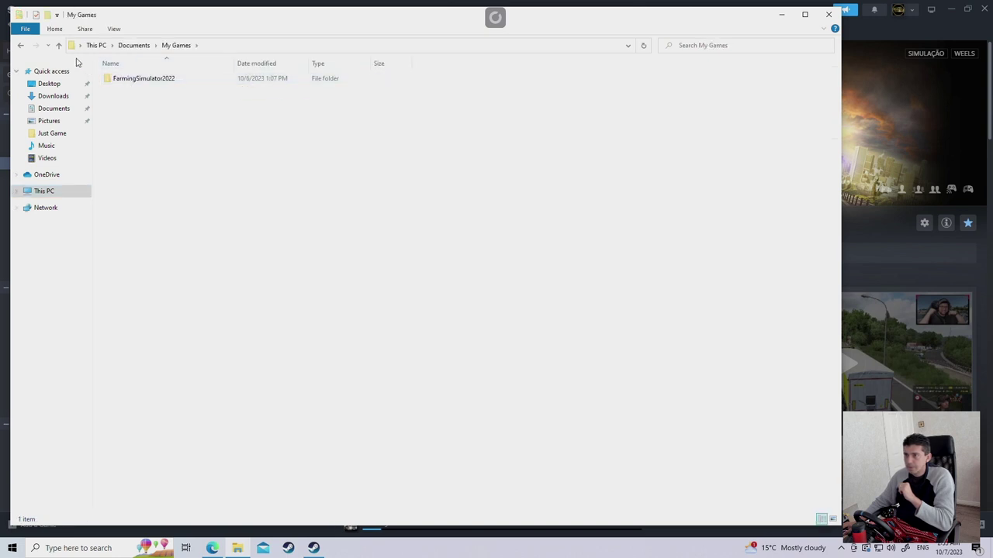
click(59, 45)
double_click(128, 78)
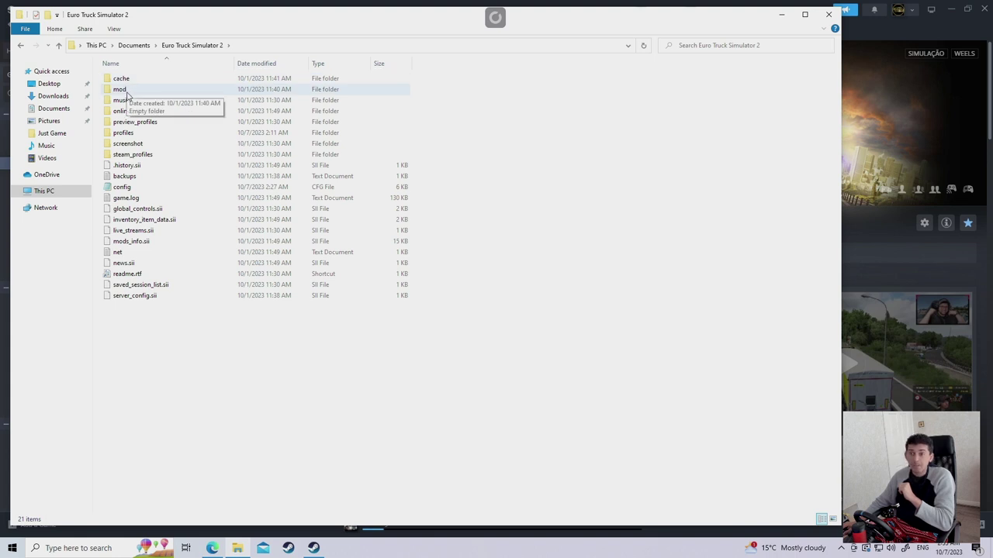
Replace the existing mod folder in the Euro Truck Simulator 2 folder with a new folder named "mod", and close File Explorer
click(127, 92)
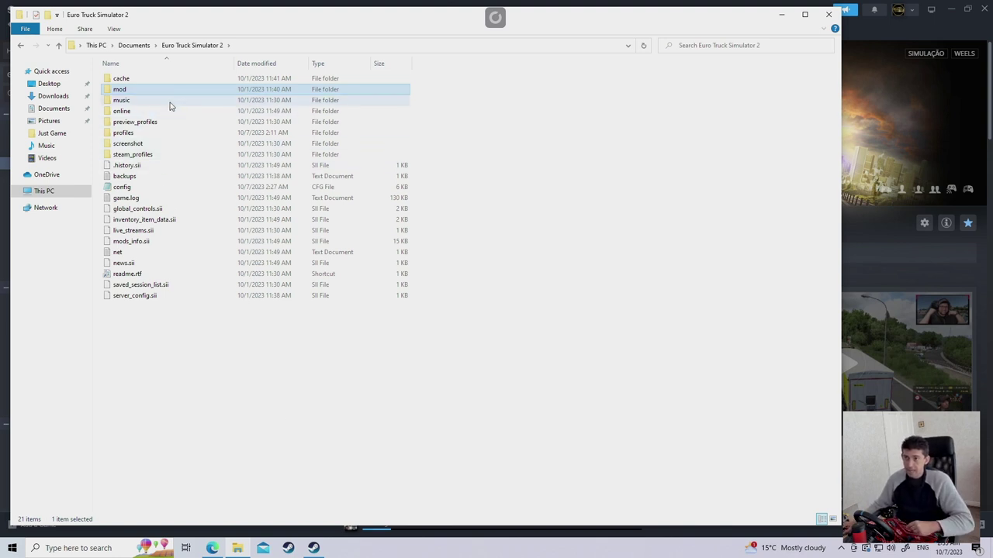
key(Delete)
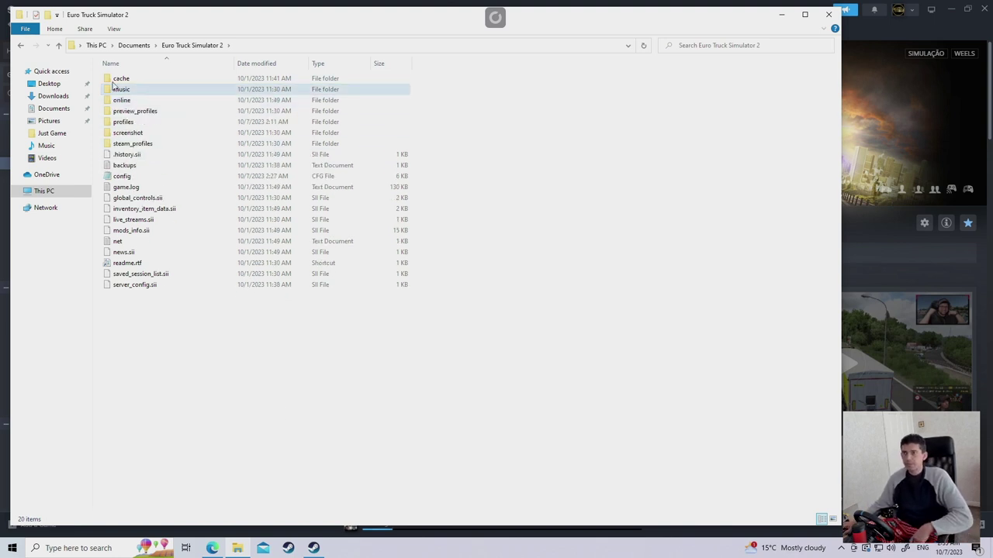
click(47, 15)
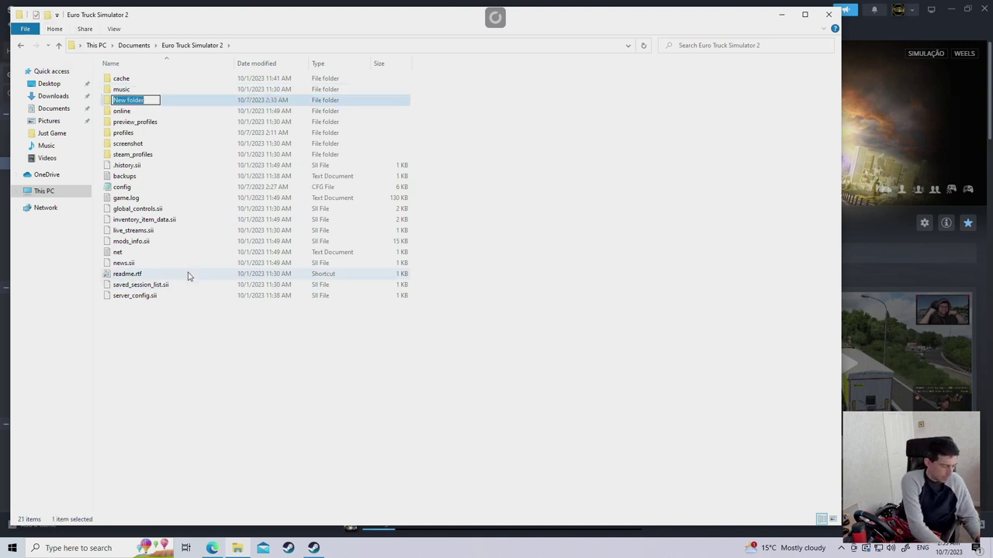
text(mod)
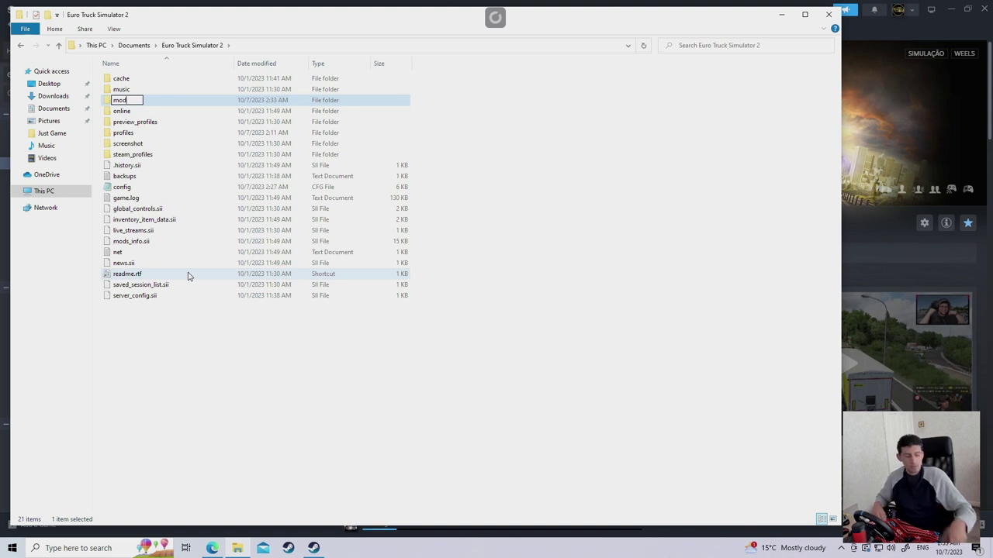
key(Return)
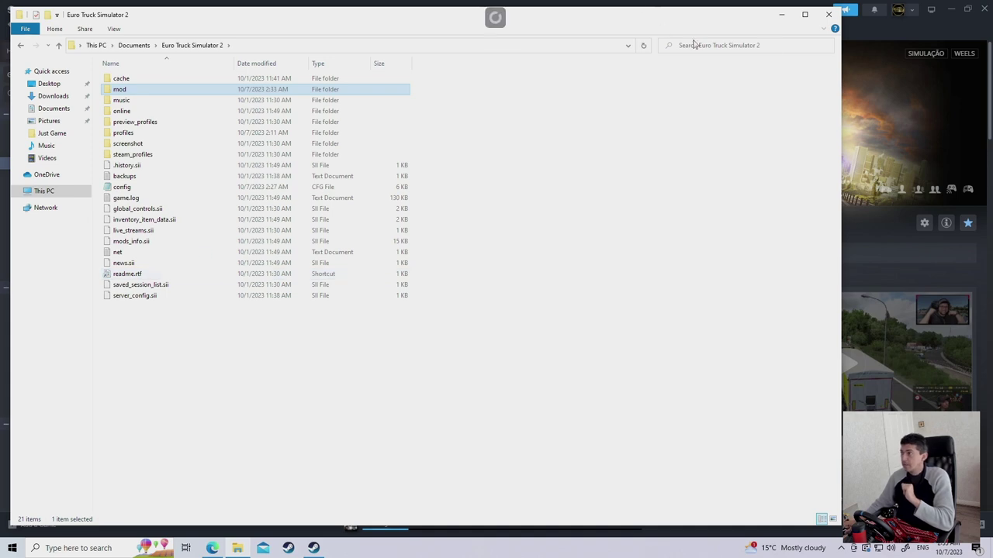
click(827, 15)
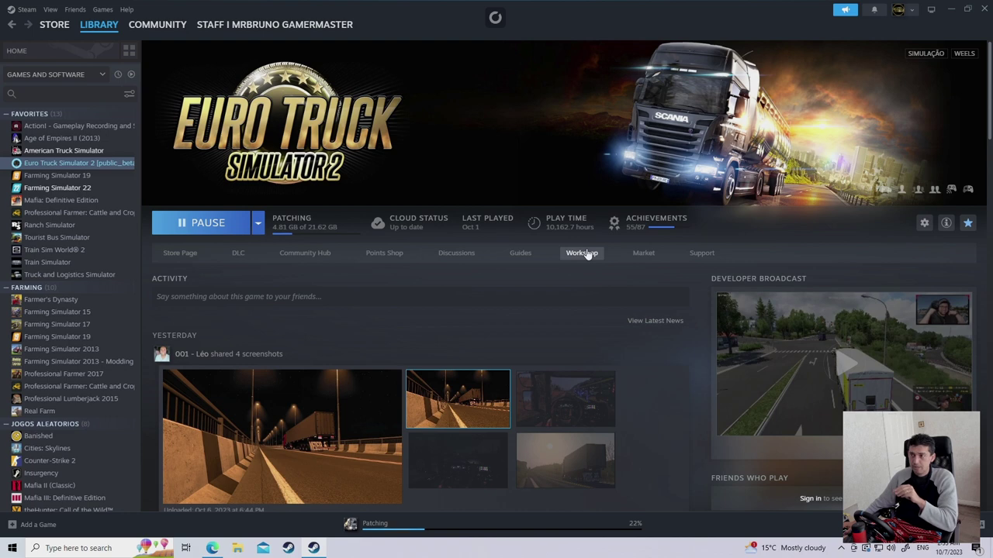
Open the Euro Truck Simulator 2 Workshop and look through its popular items and mod categories
click(587, 254)
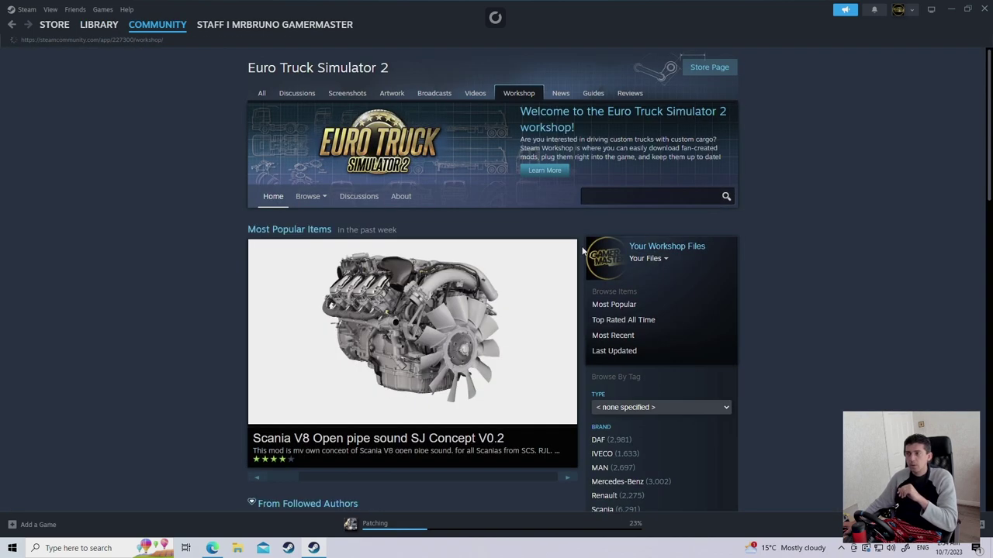
scroll(143, 291, down, 3)
scroll(155, 270, down, 3)
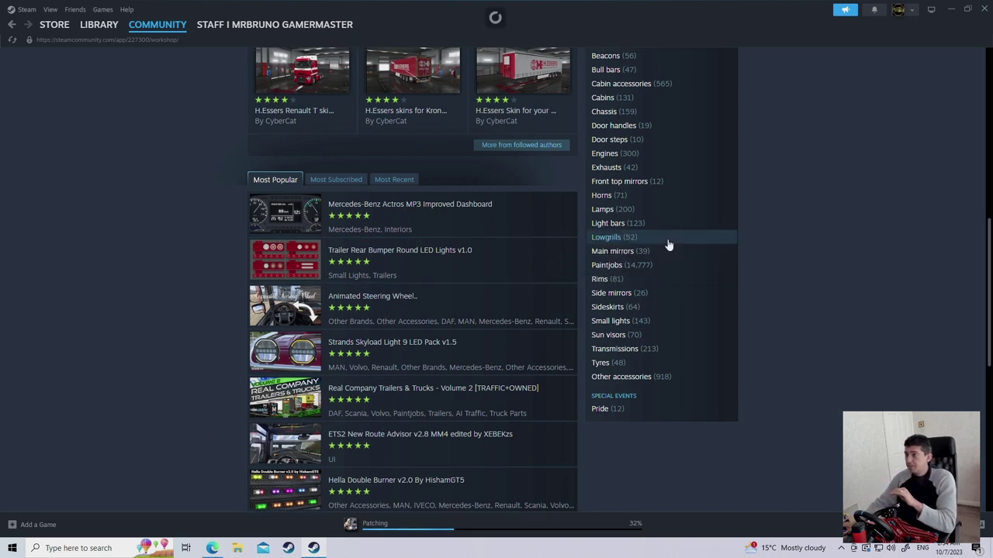
scroll(662, 245, up, 5)
scroll(641, 205, up, 2)
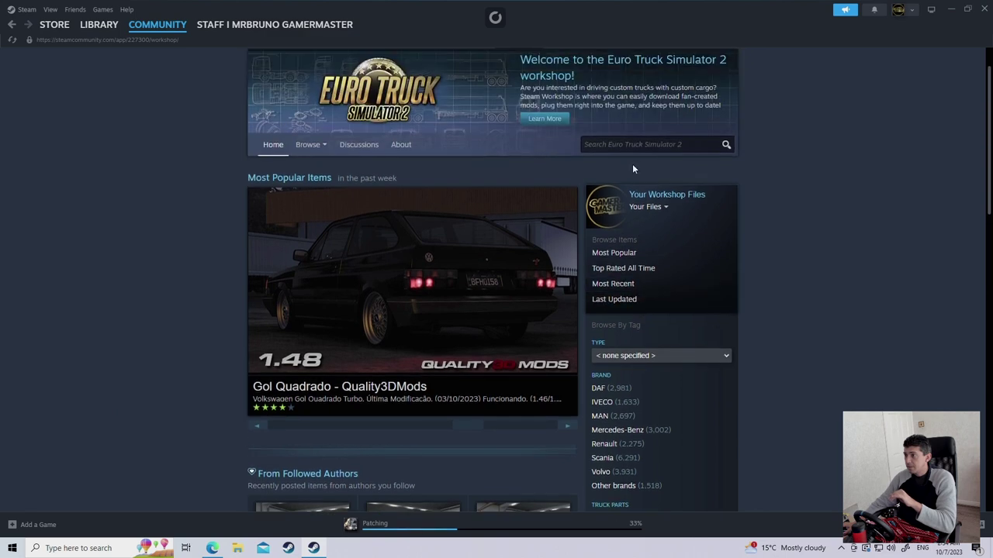
Search the Euro Truck Simulator 2 Workshop for "trsiler brasileiro"
click(616, 146)
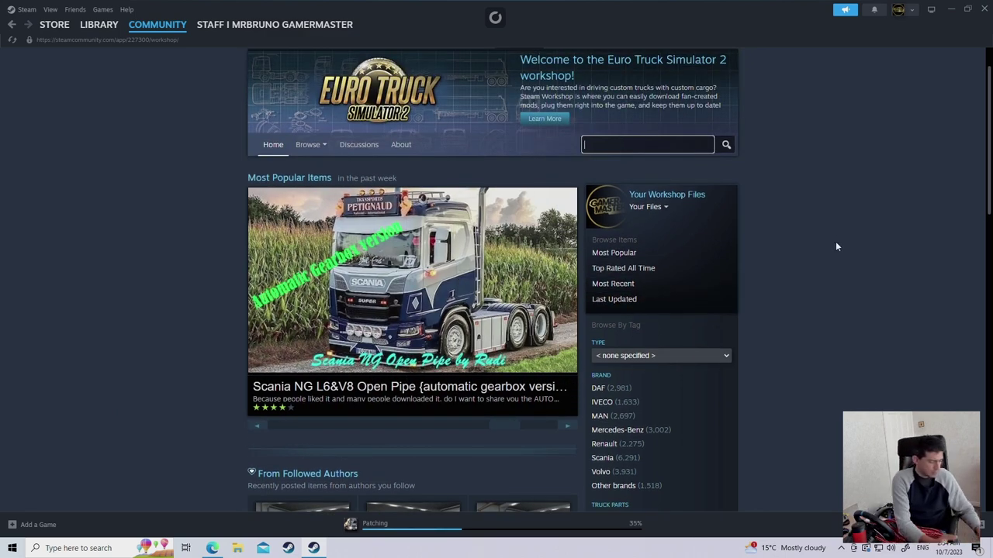
text(trsile)
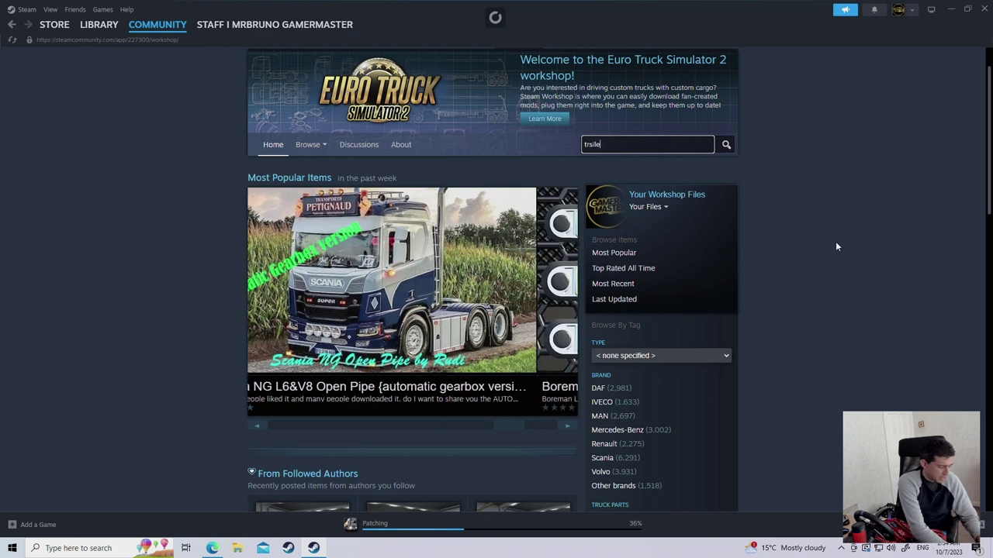
text(r bras)
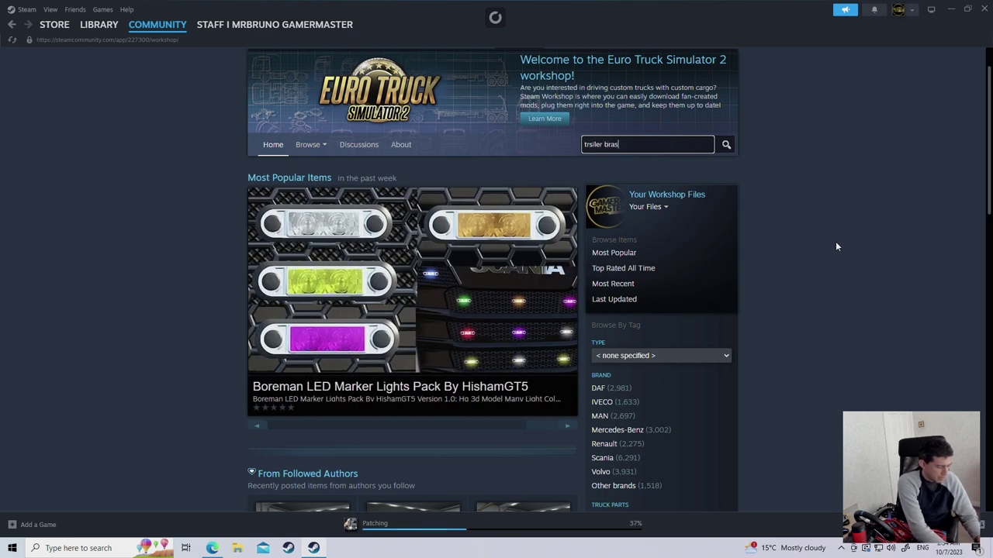
text(ileiro)
key(Return)
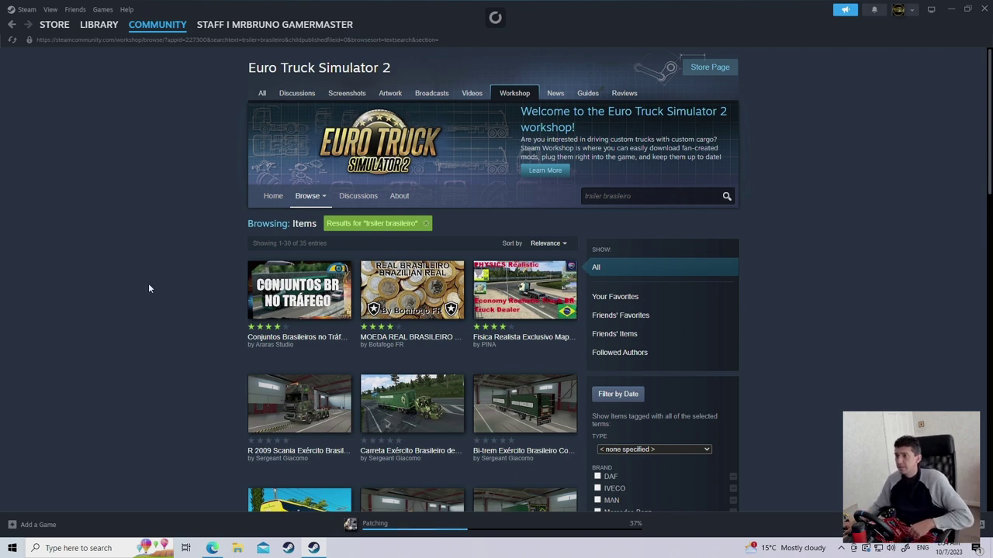
Examine the found Workshop items for Brazilian trailer mods and continue to the second results page
scroll(177, 277, down, 3)
scroll(177, 273, down, 4)
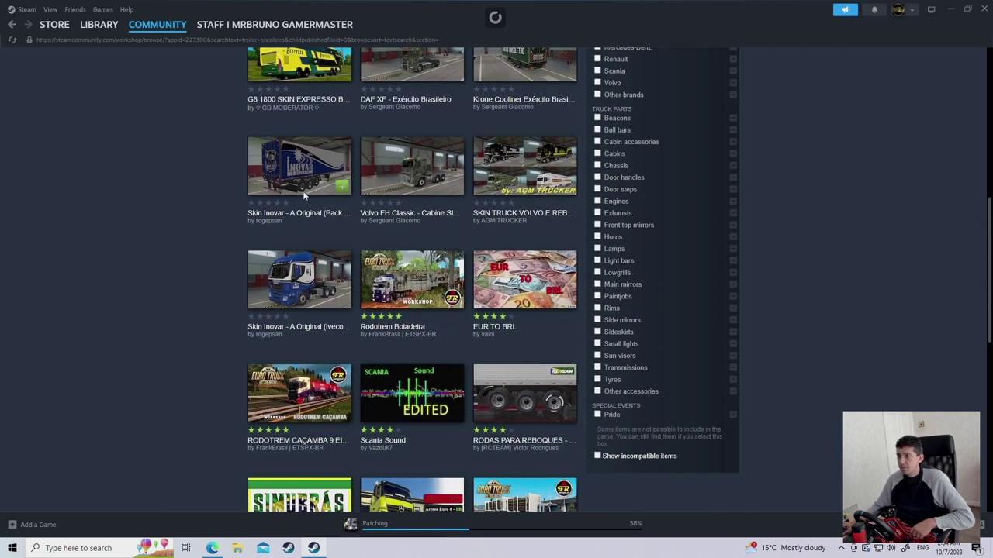
mouse_move(313, 167)
scroll(168, 217, down, 3)
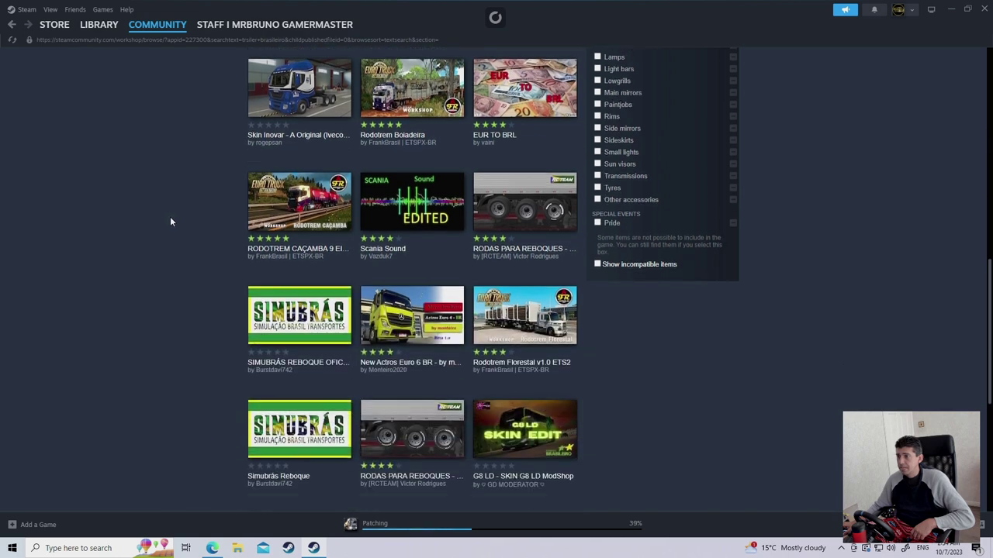
mouse_move(525, 211)
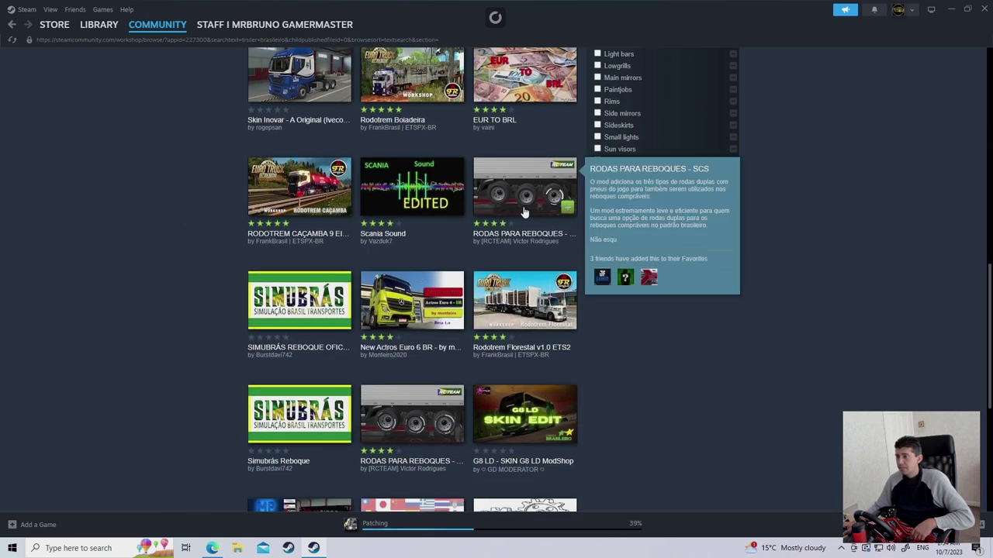
scroll(138, 274, down, 5)
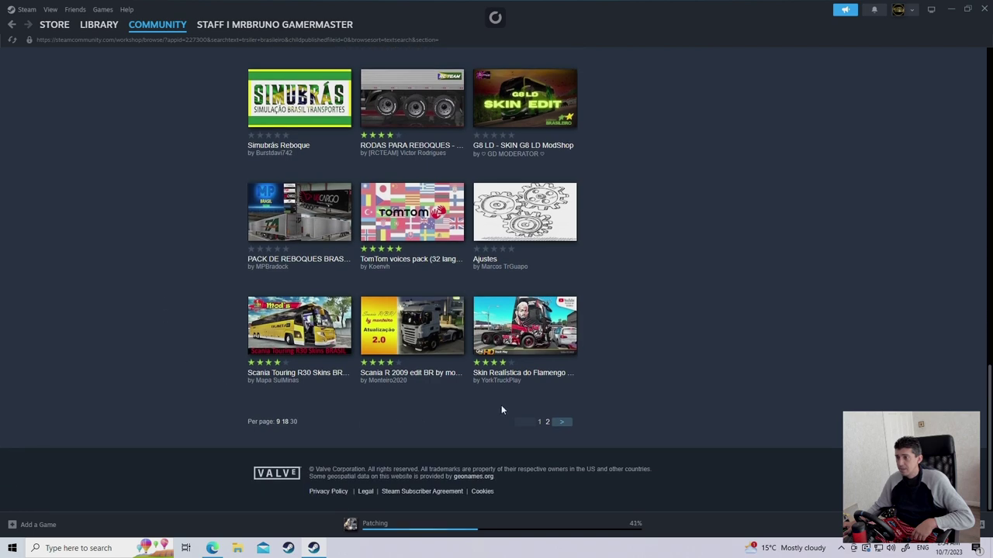
click(561, 423)
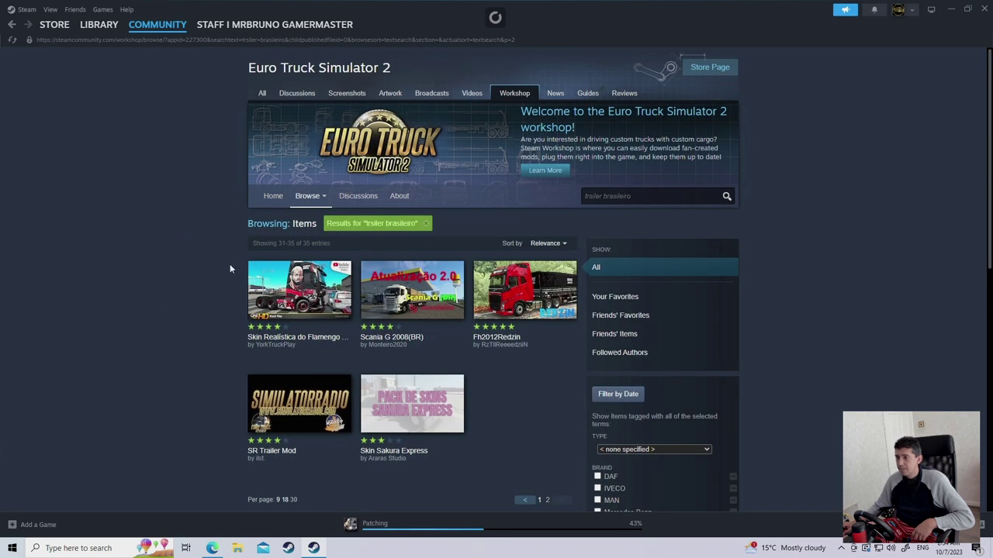
Correct the Workshop search to "trailer brasileiro" and preview the Conjuntos Brasileiros no Tráfego and Brazilian Trailer Pack mods
click(594, 199)
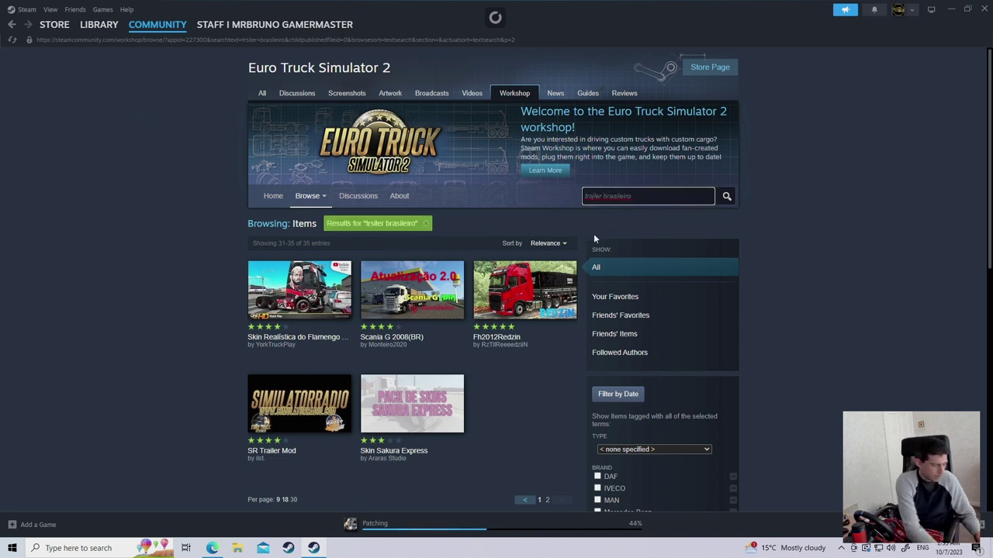
key(Return)
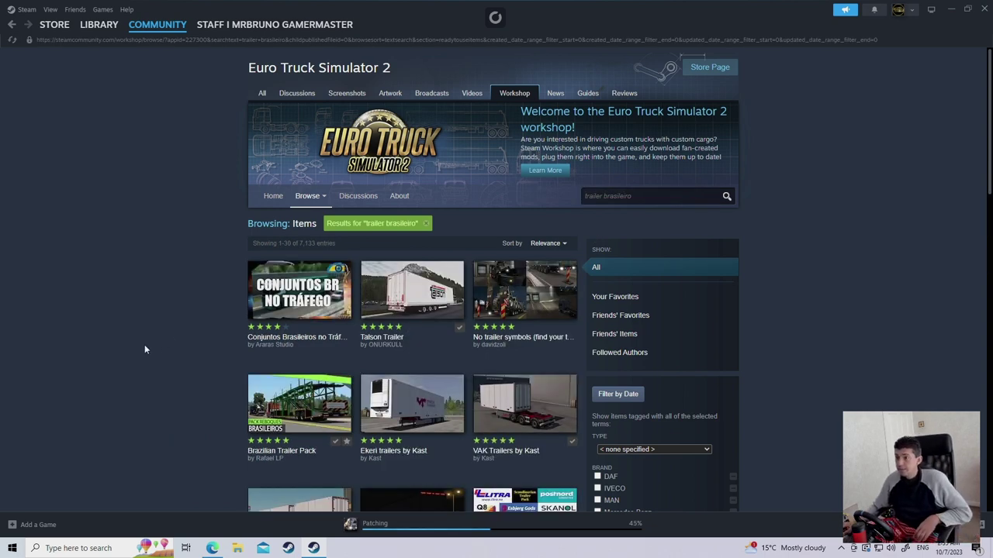
mouse_move(275, 305)
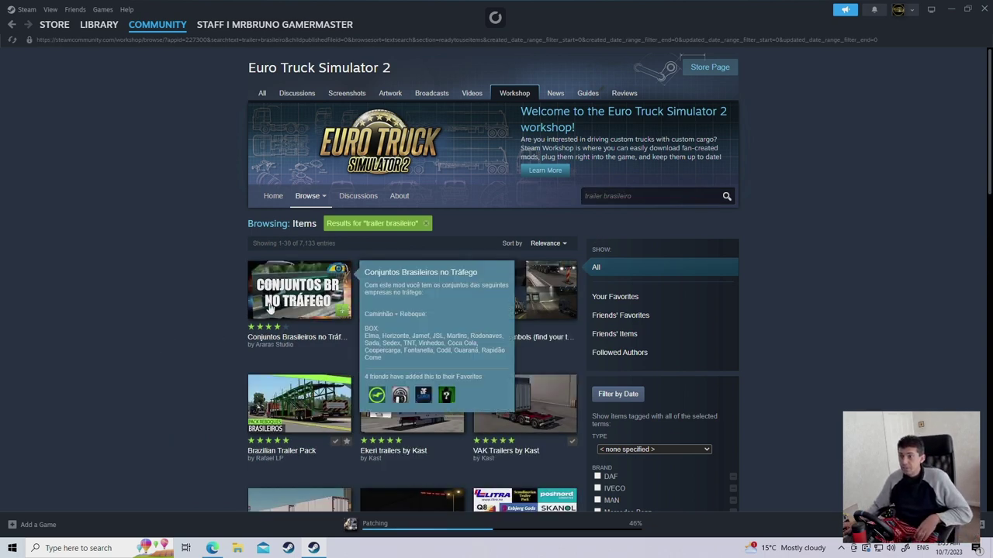
scroll(195, 324, down, 2)
scroll(195, 325, down, 1)
mouse_move(303, 204)
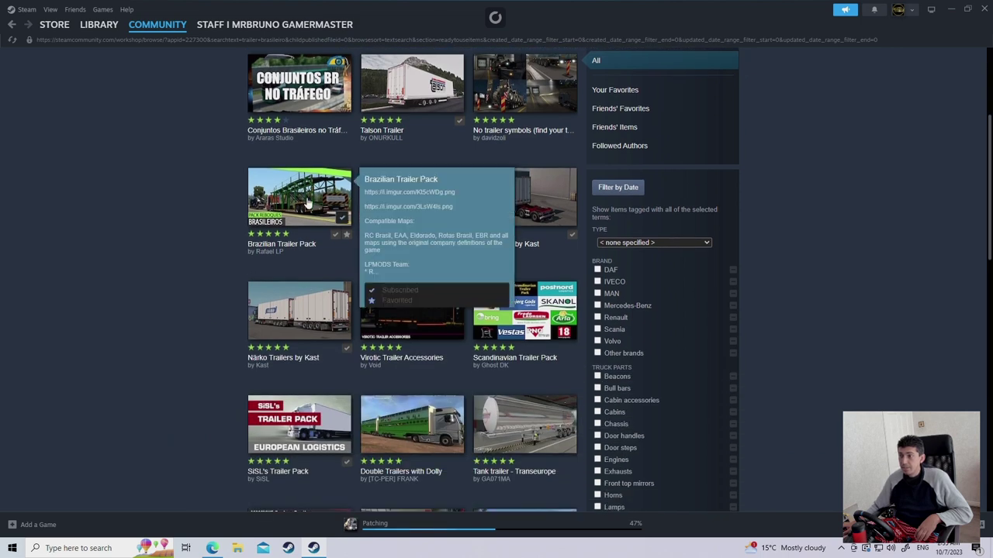